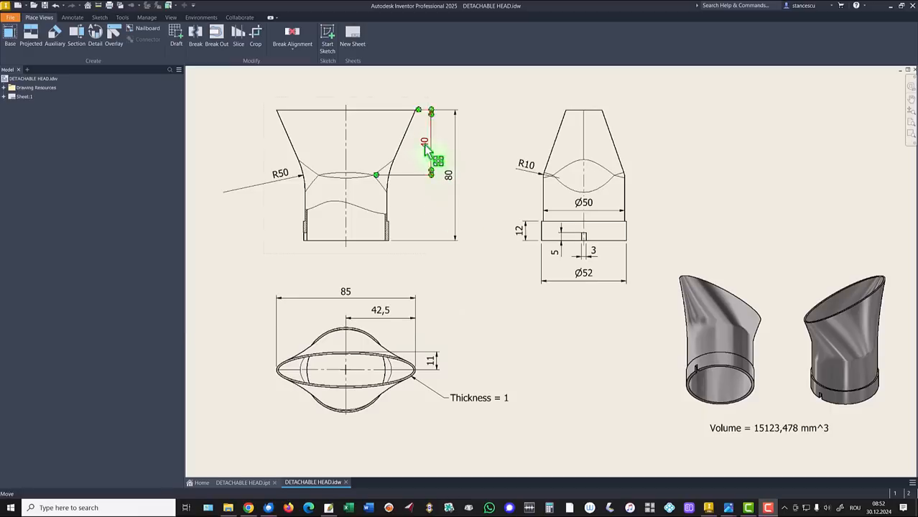
Create a new part file for modelling the detachable head.
left_click_drag(426, 149, 425, 153)
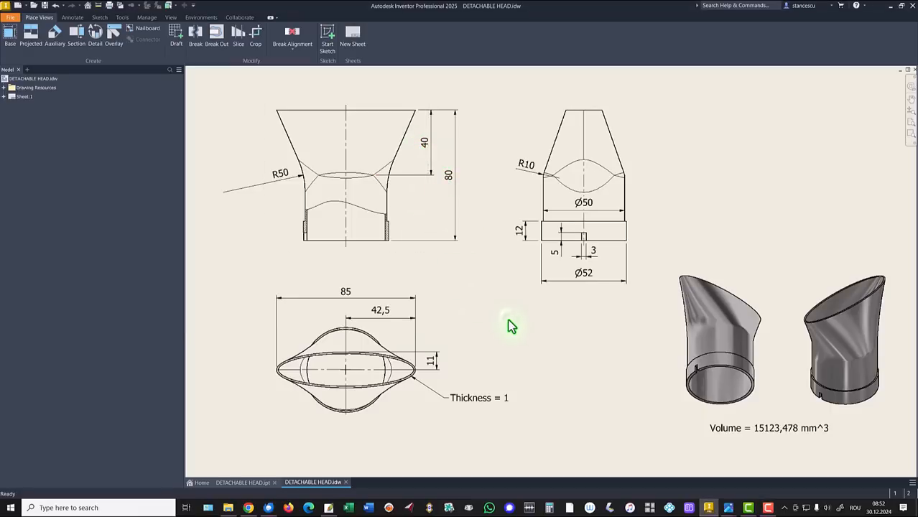
left_click(18, 6)
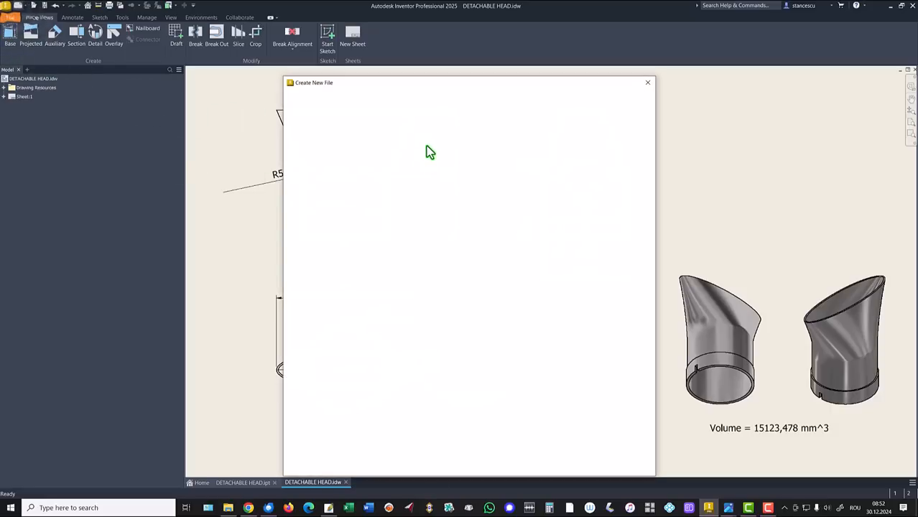
double_click(476, 138)
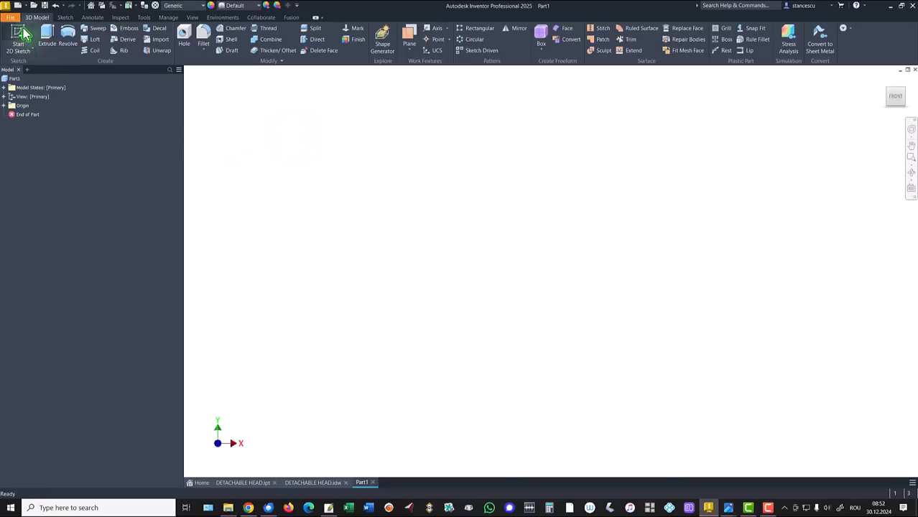
Sketch a 50 mm diameter circle centred on the origin on the XZ plane and finish the sketch.
left_click(21, 31)
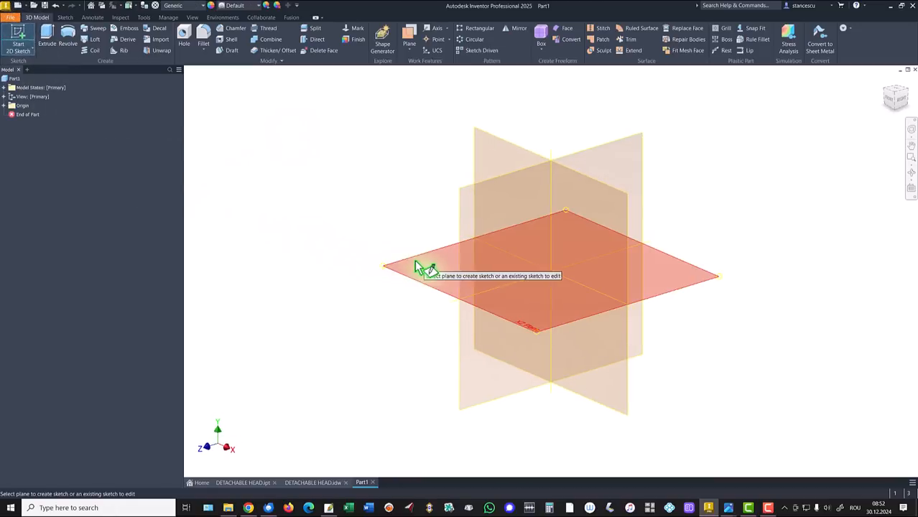
left_click(424, 259)
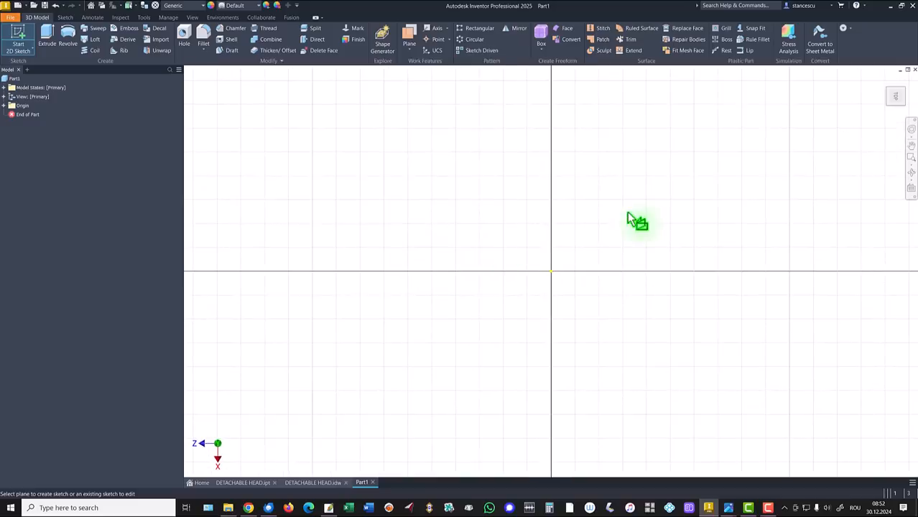
left_click(905, 81)
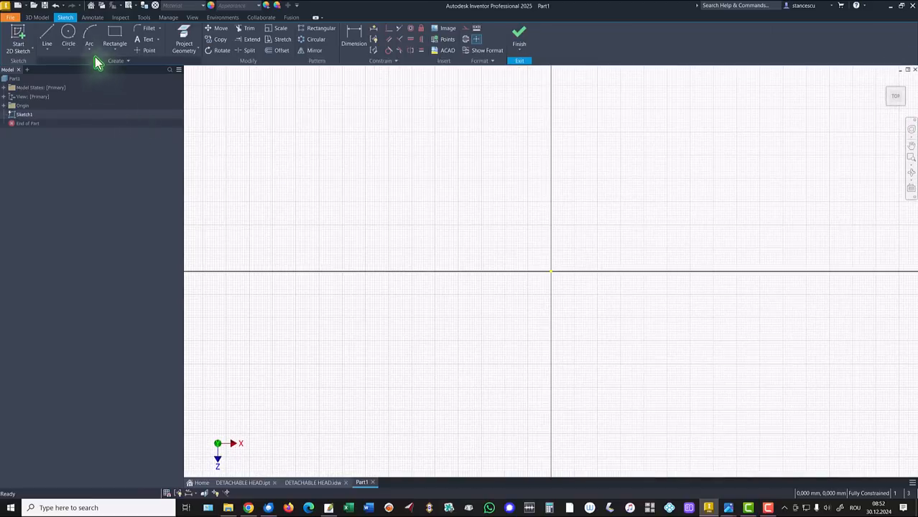
left_click(68, 35)
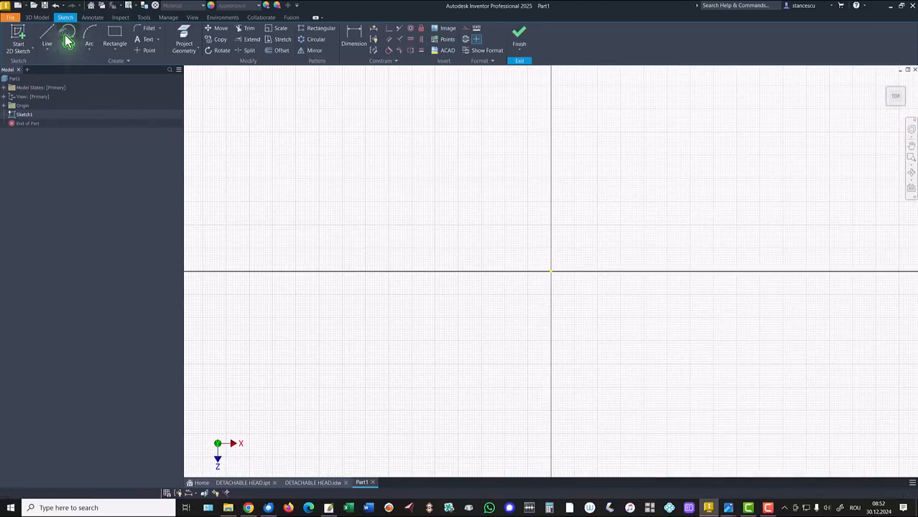
left_click(551, 271)
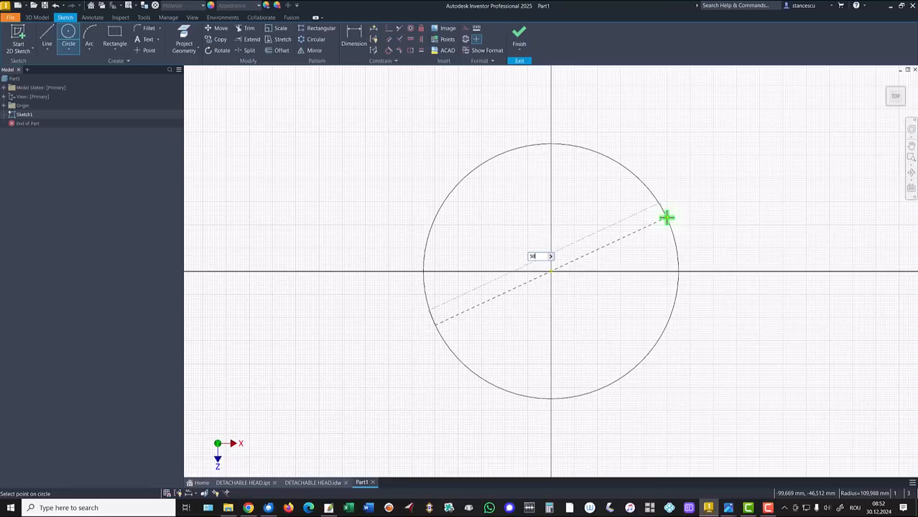
key("Return")
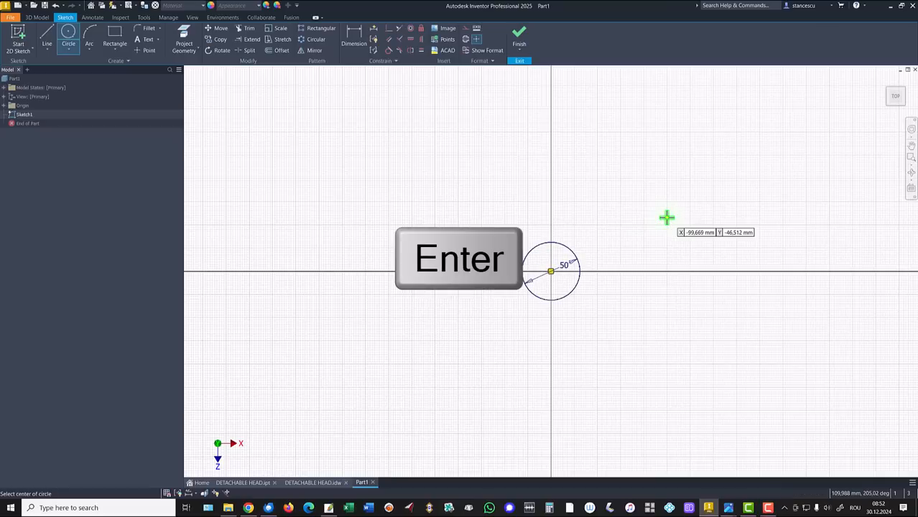
left_click(519, 36)
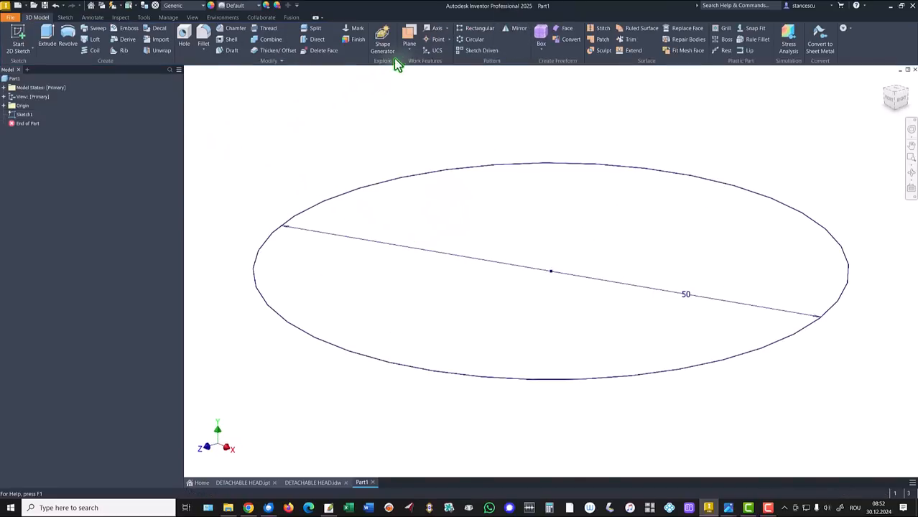
Create a work plane offset 40 mm upward from the XZ plane.
left_click(409, 37)
left_click(4, 106)
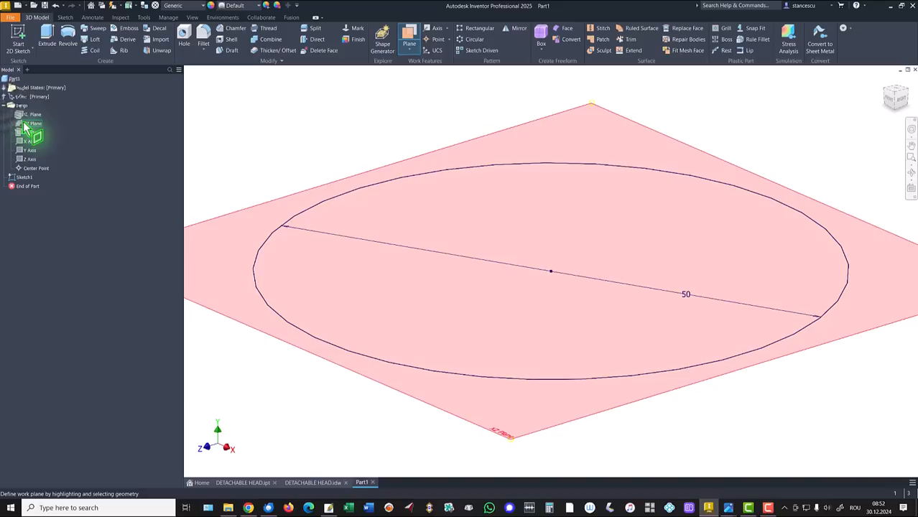
left_click(25, 123)
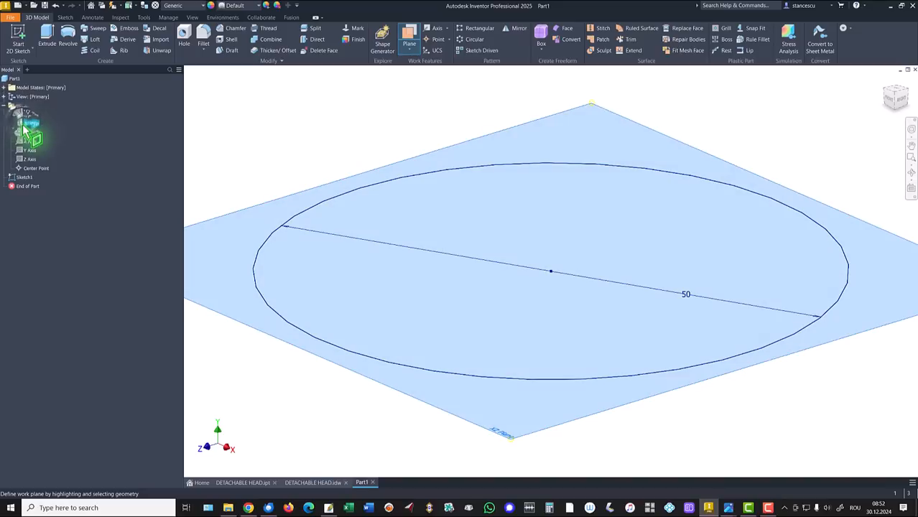
left_click_drag(291, 195, 300, 136)
type("4")
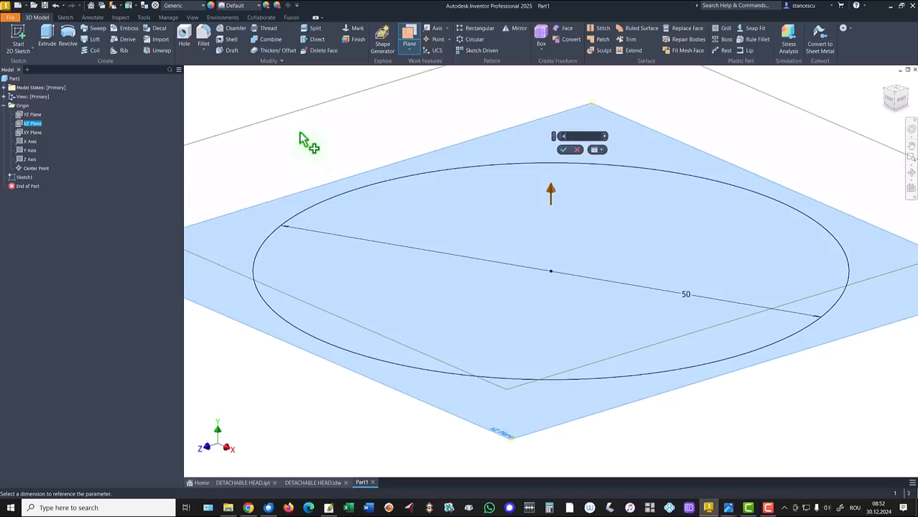
type("0")
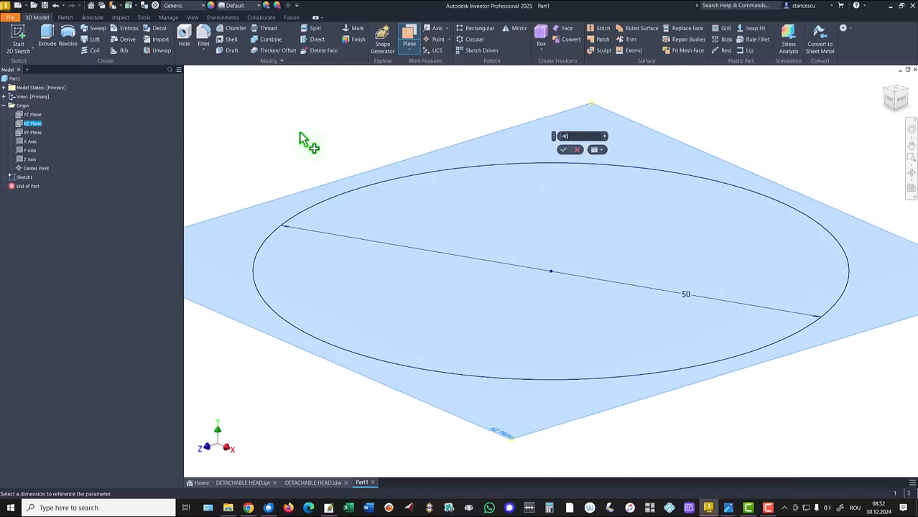
scroll(334, 150, "down", 5)
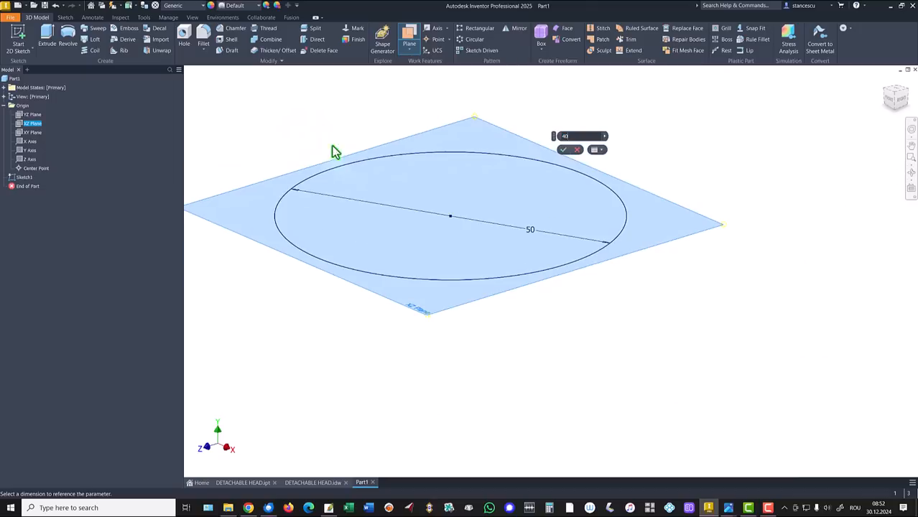
middle_click_drag(357, 188, 401, 315)
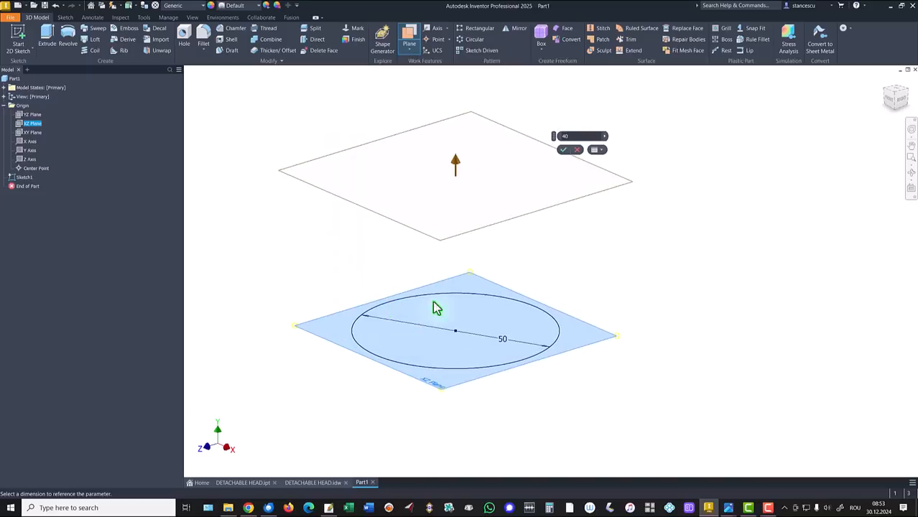
left_click(562, 150)
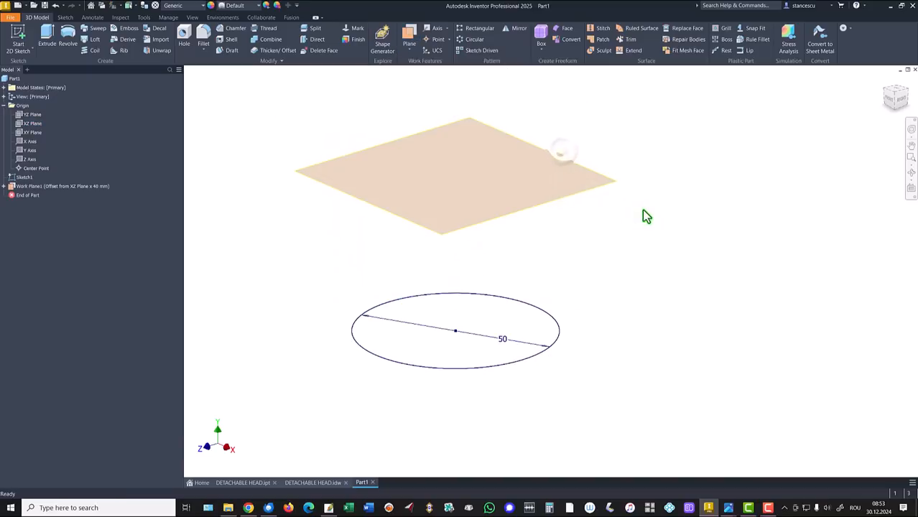
Sketch a narrow ellipse centred on the origin on the offset work plane, with a major half-axis of about 31,5 mm along Z.
key("F6")
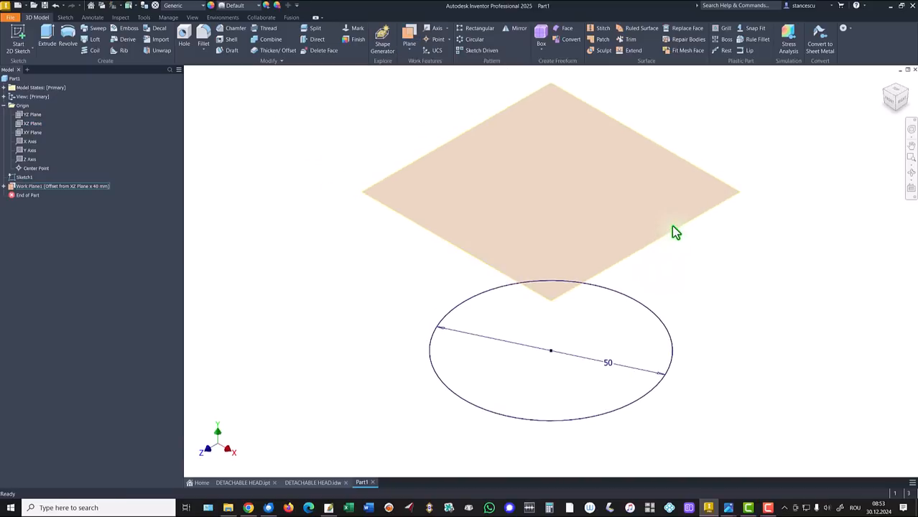
left_click(673, 231)
key("s")
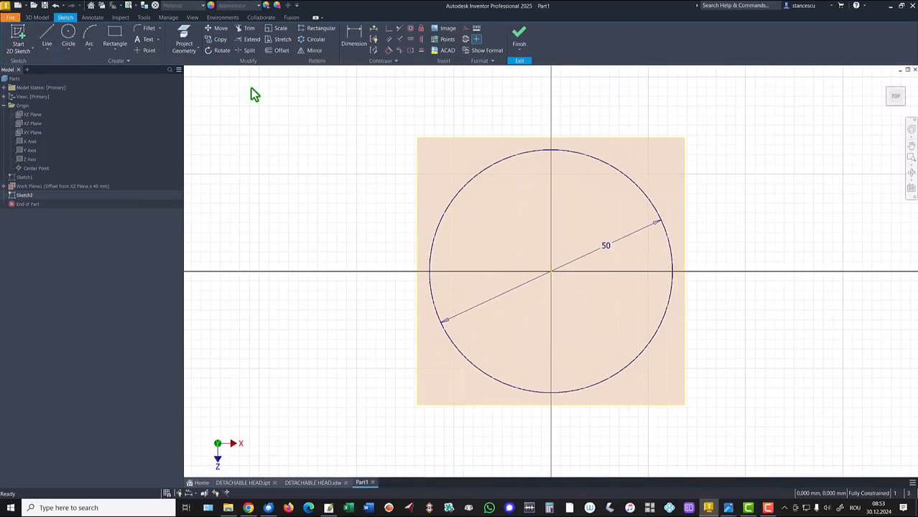
left_click(65, 50)
left_click(82, 106)
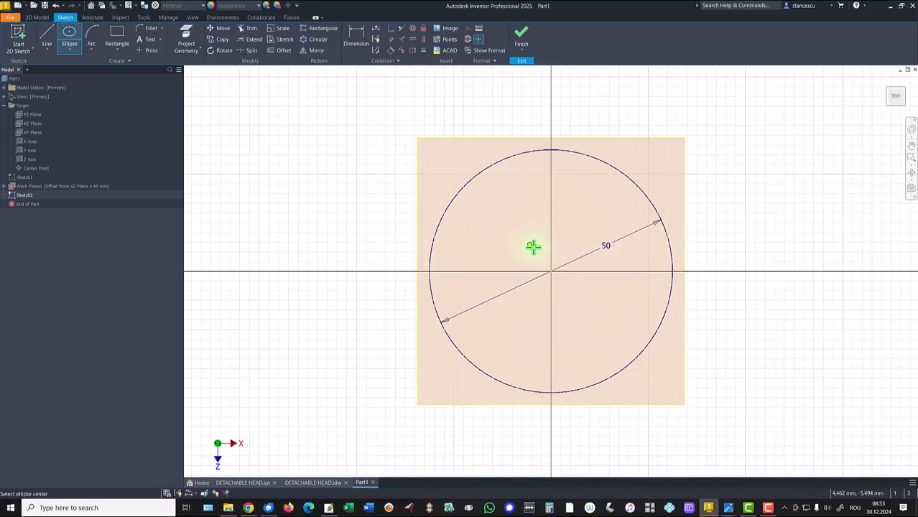
left_click(550, 273)
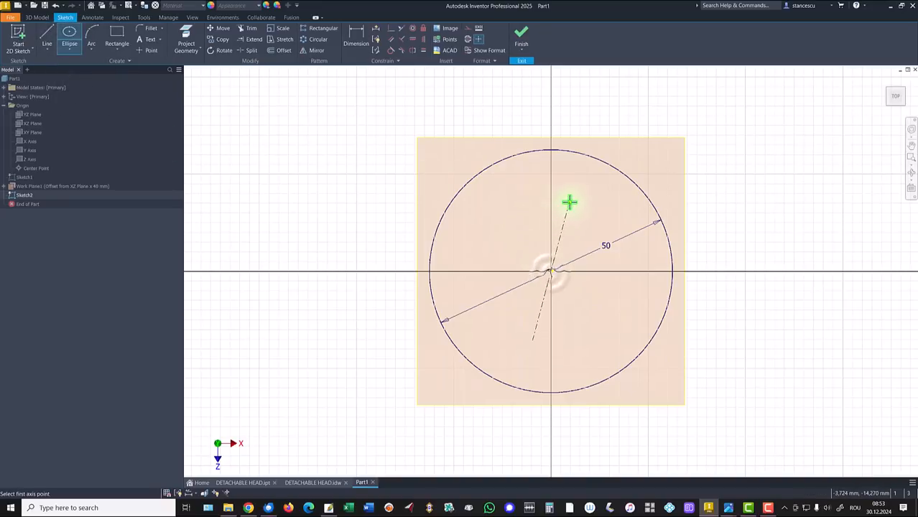
left_click(551, 119)
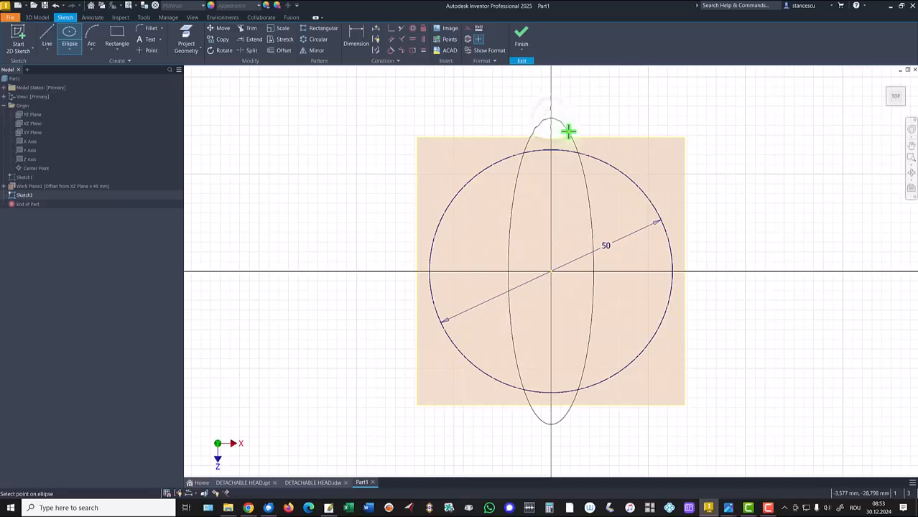
left_click(567, 130)
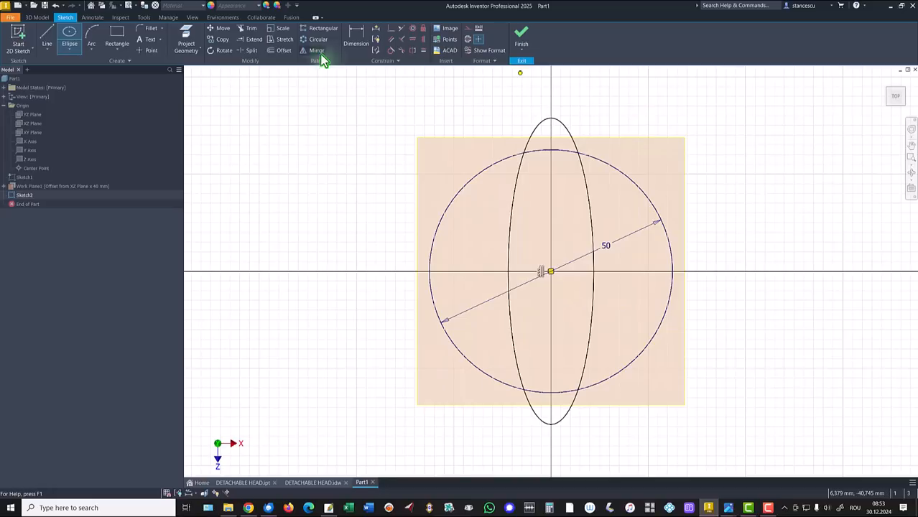
Dimension the ellipse's half-axes to 42,5 mm along Z and 11 mm along X, and finish the sketch.
left_click(357, 39)
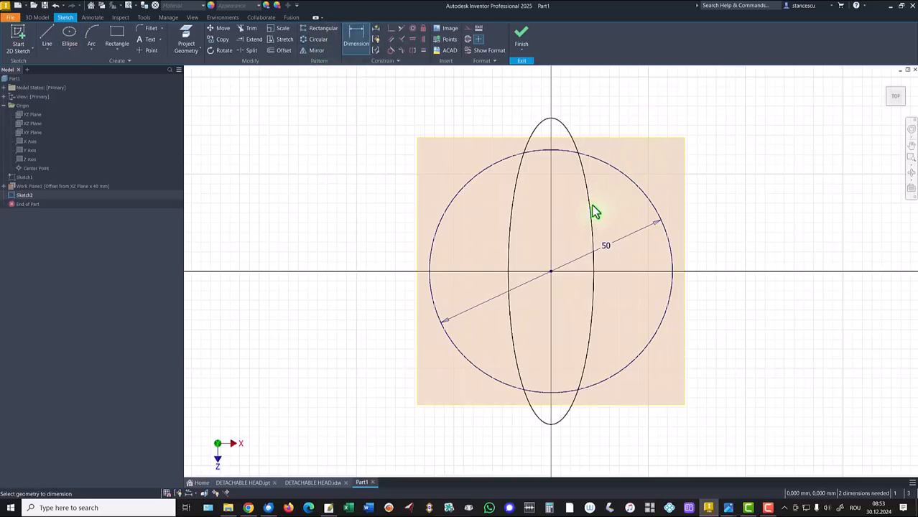
left_click(594, 213)
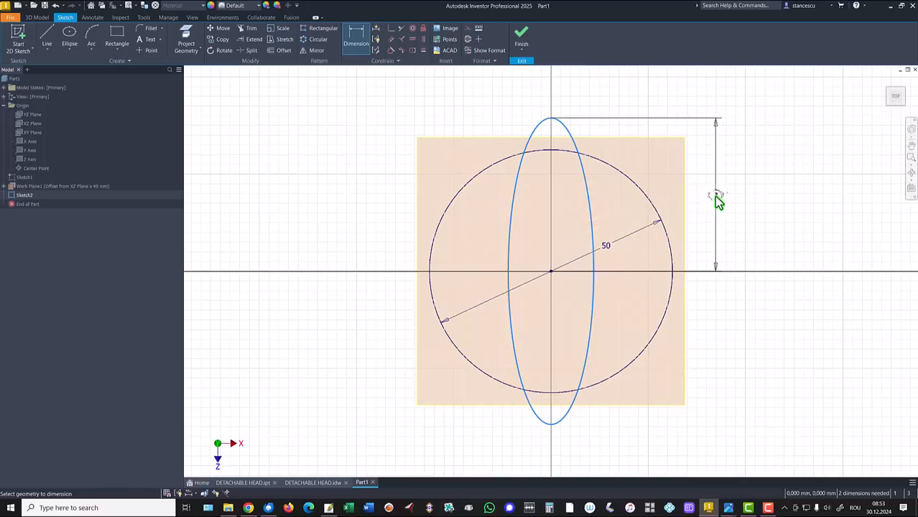
left_click(715, 196)
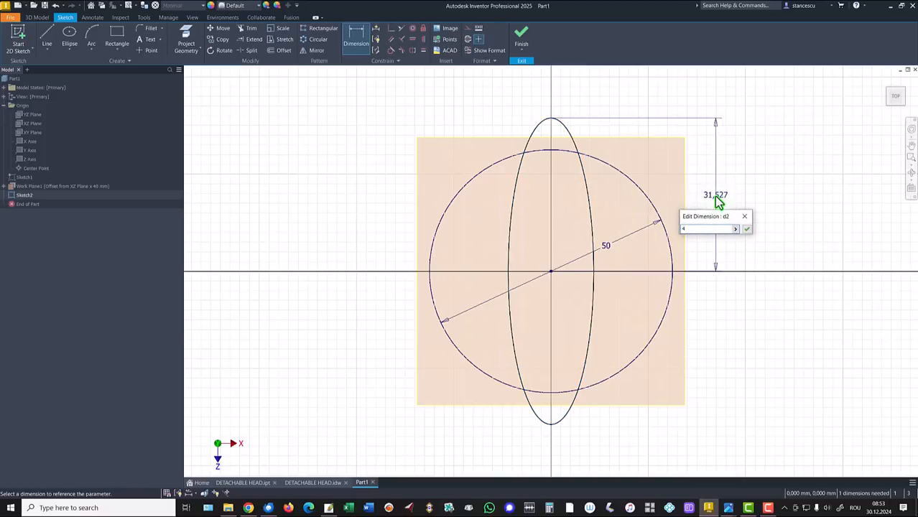
key("Return")
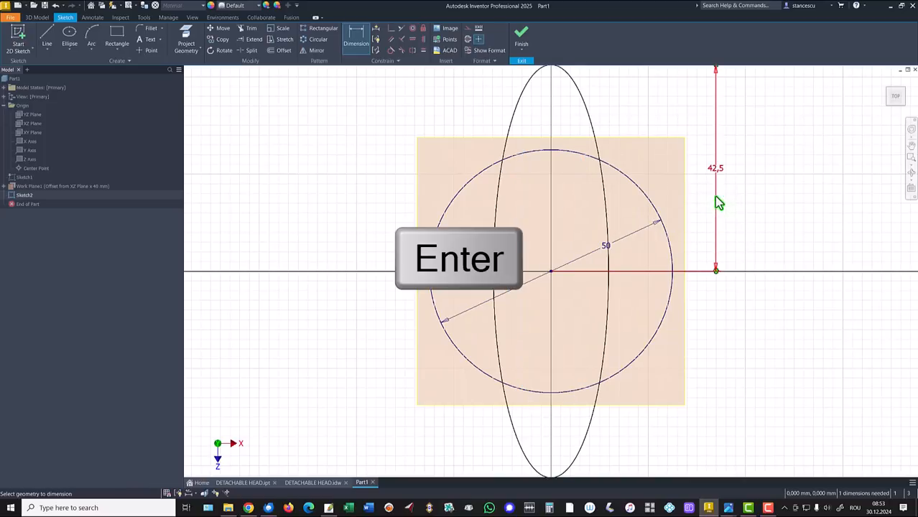
scroll(597, 144, "down", 2)
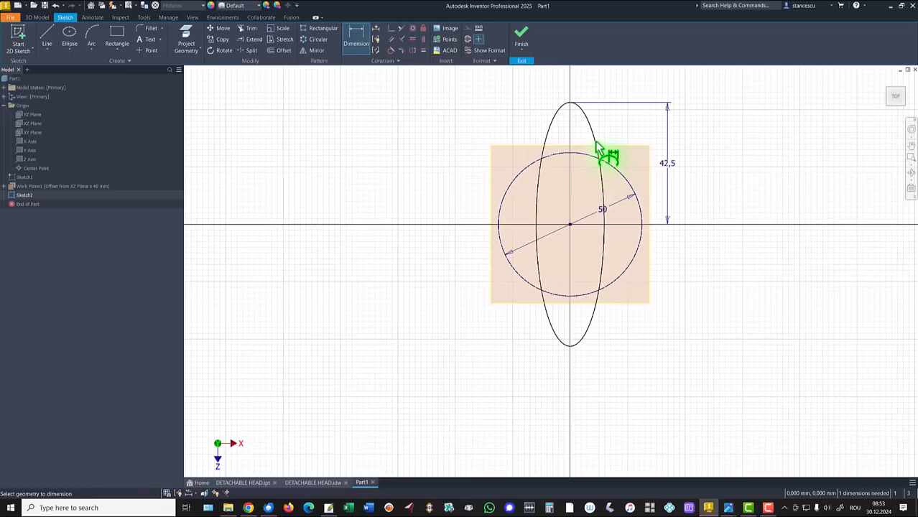
left_click(596, 140)
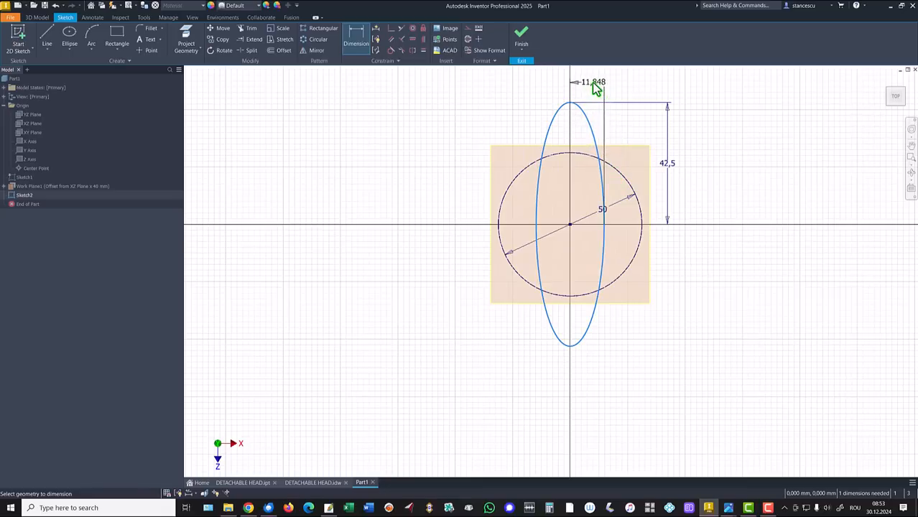
left_click(593, 84)
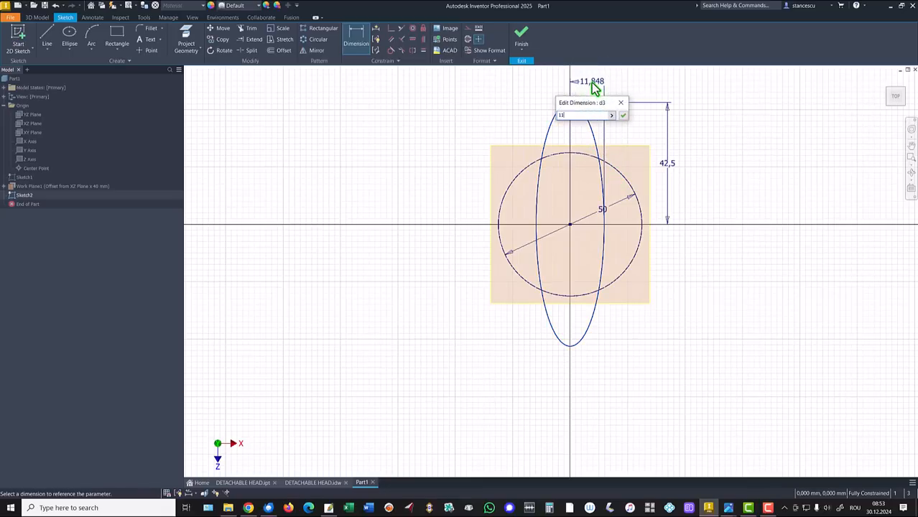
key("Return")
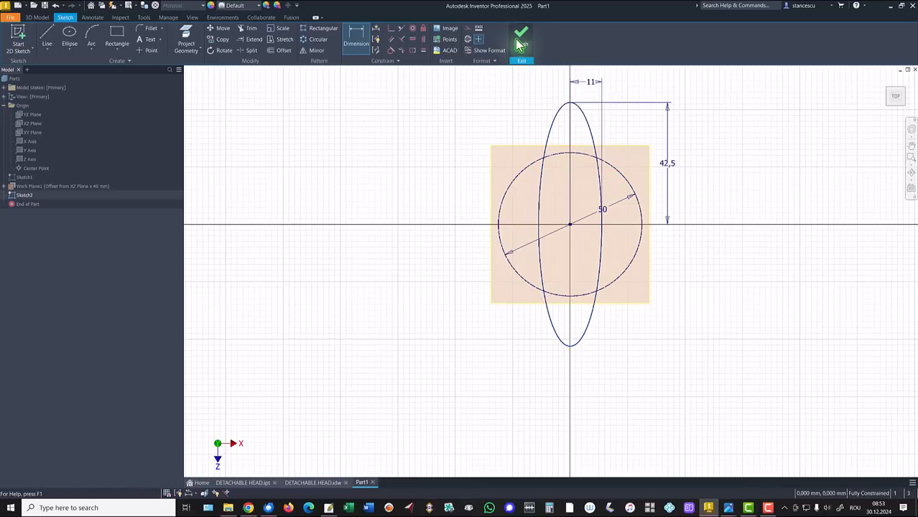
left_click(521, 42)
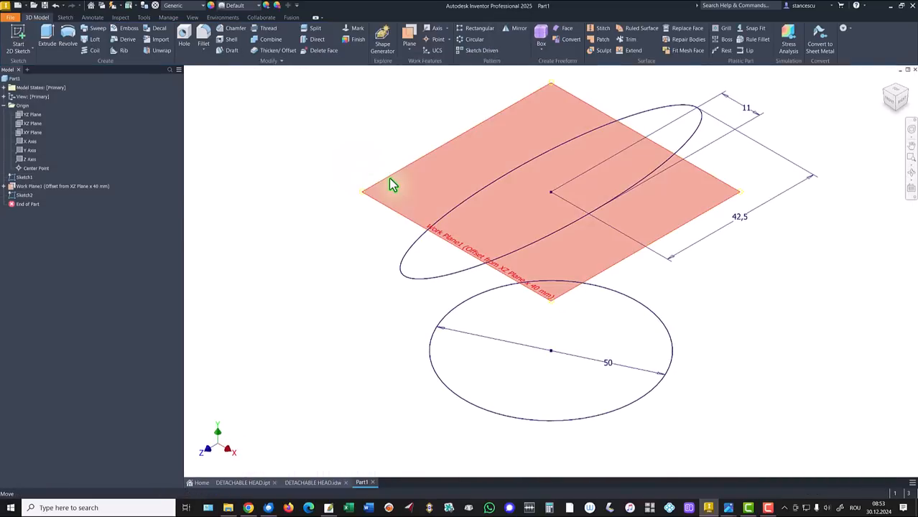
Hide the work plane that carries the ellipse sketch.
right_click(389, 179)
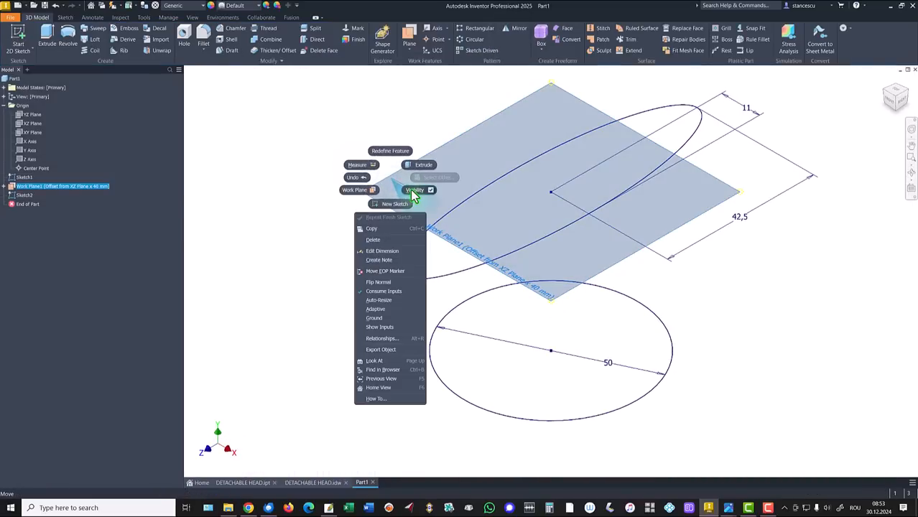
left_click(389, 177)
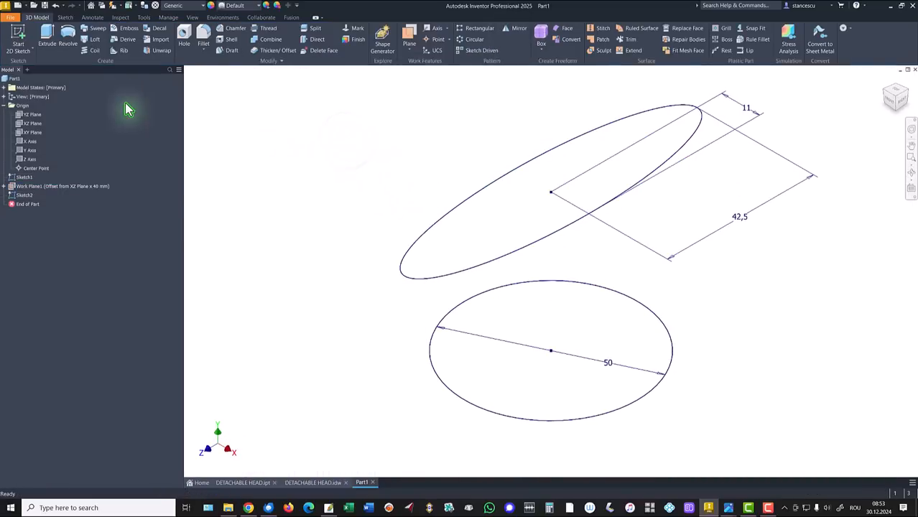
Loft a solid between the 50 mm circle sketch and the ellipse sketch.
left_click(91, 39)
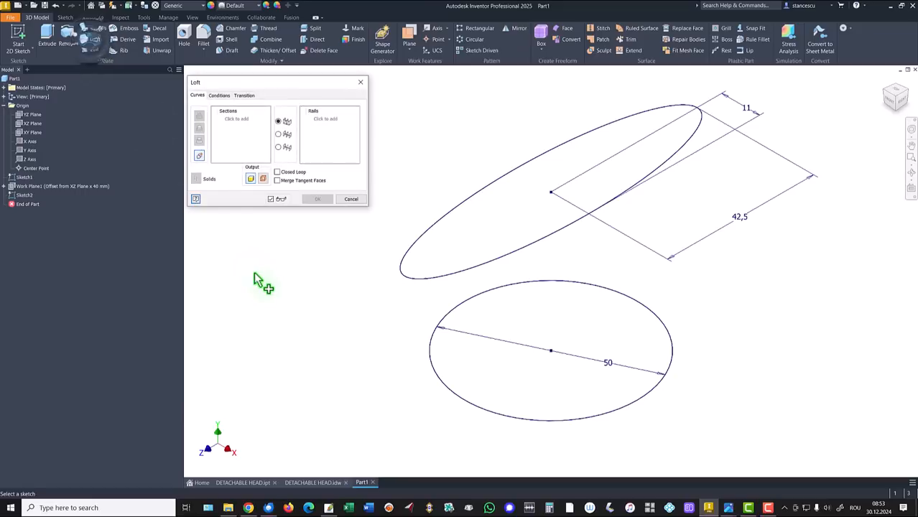
left_click(443, 326)
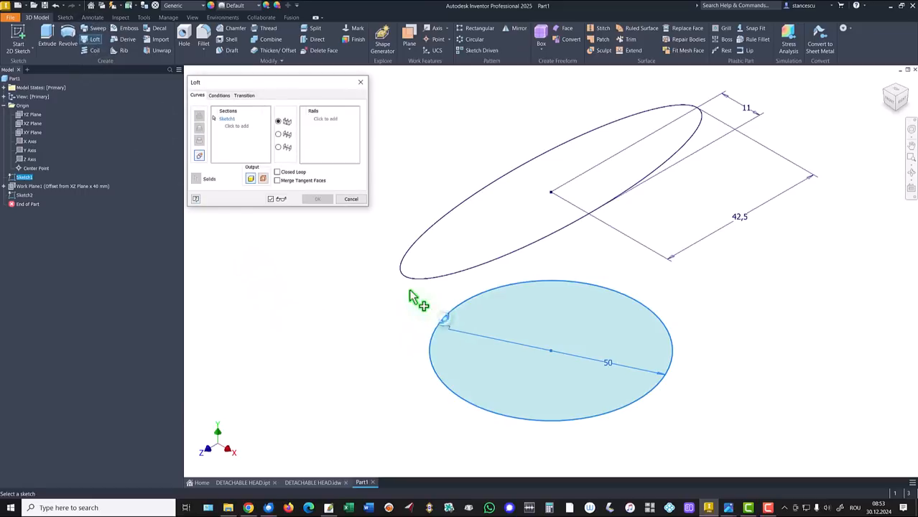
left_click(408, 277)
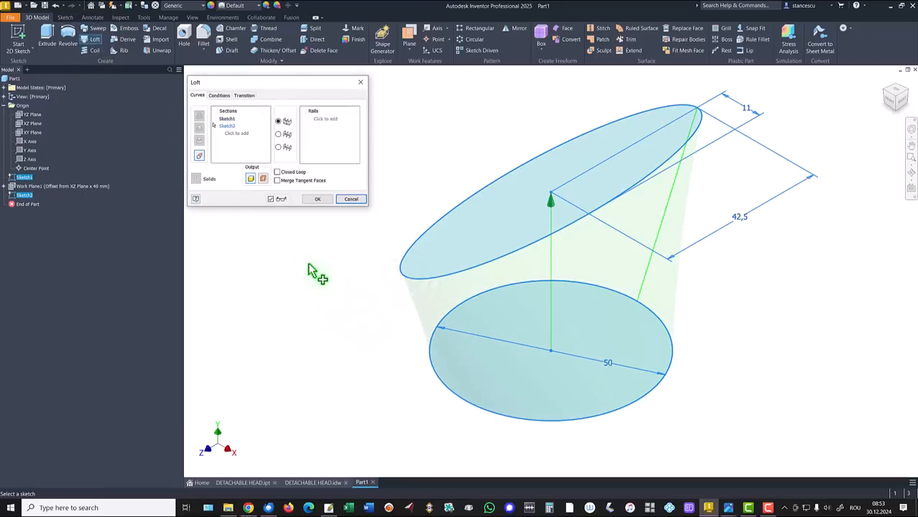
left_click(318, 200)
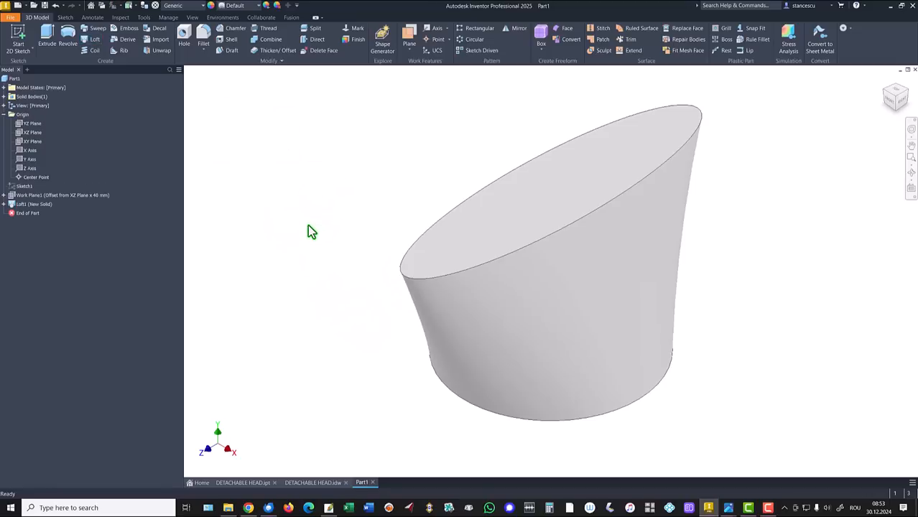
key("F6")
Check the wall thickness in the drawing and shell the loft inward to 1 mm, removing its elliptical top and circular bottom faces.
left_click(309, 481)
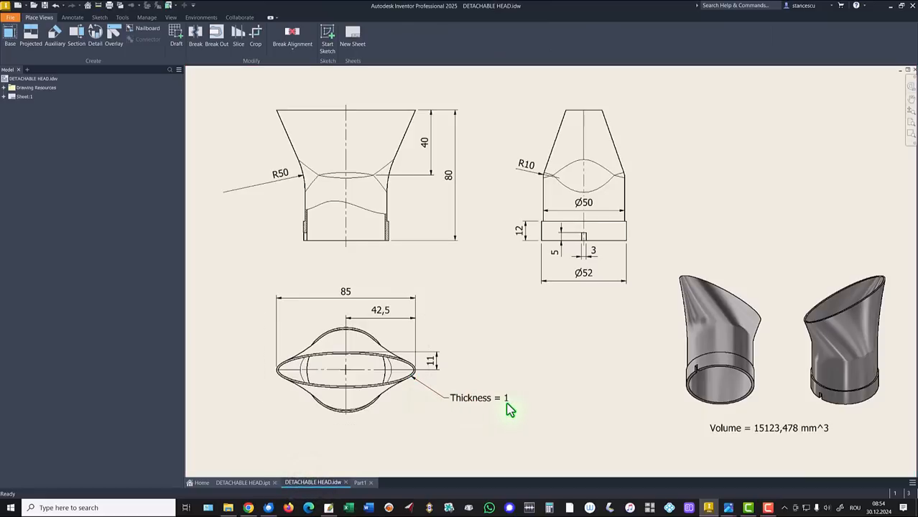
left_click(363, 482)
left_click(415, 118)
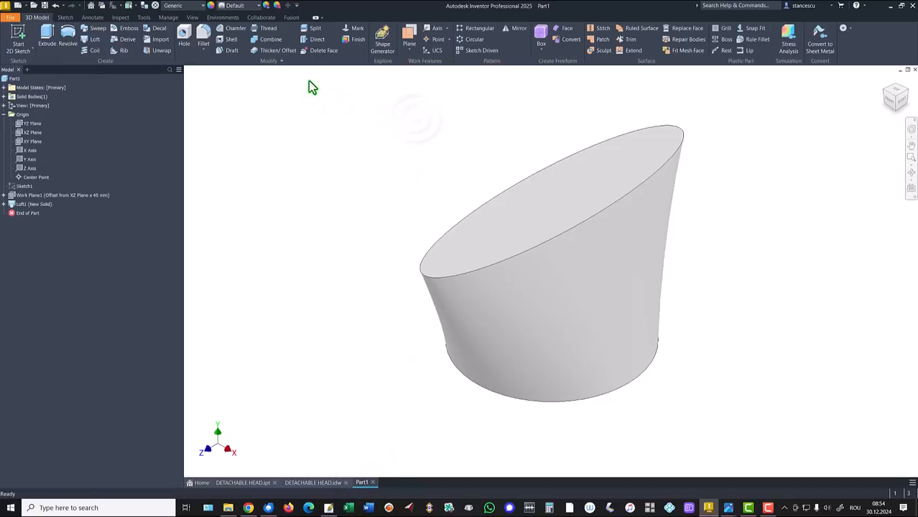
left_click(232, 41)
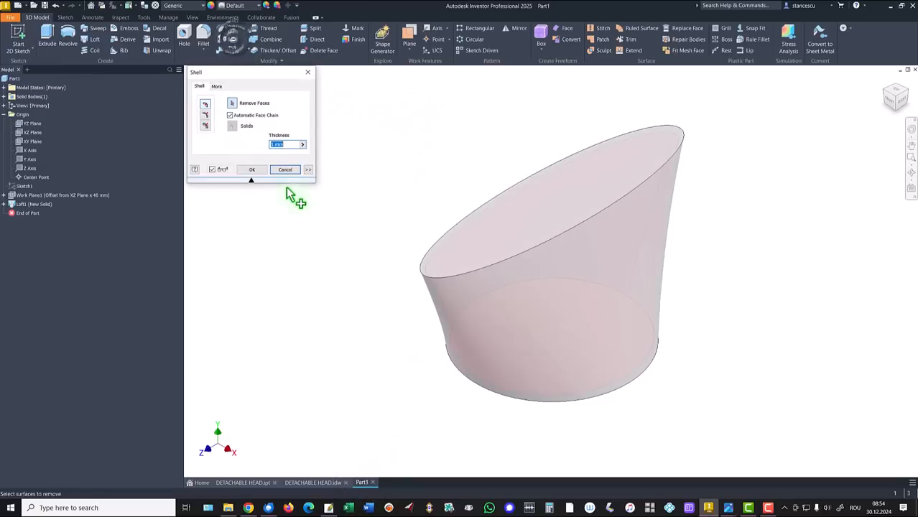
left_click(551, 213)
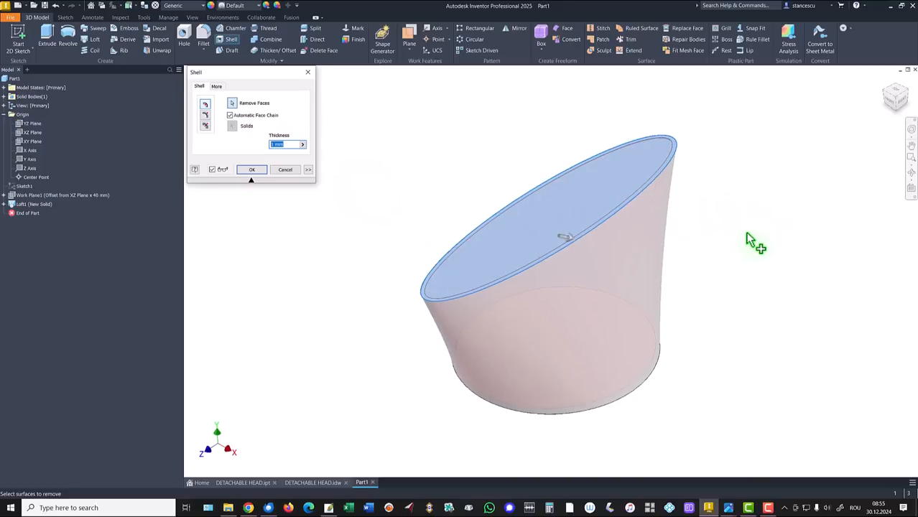
middle_click_drag(746, 241, 615, 338, "shift")
left_click(609, 336)
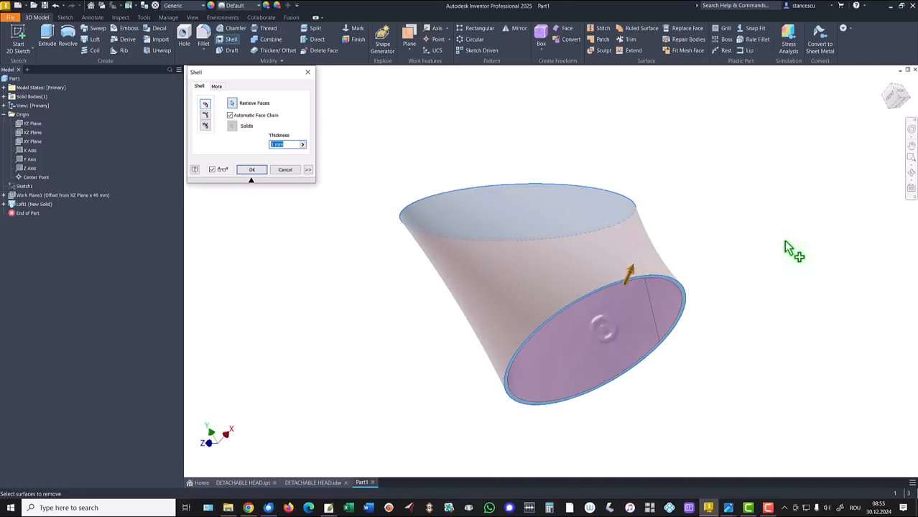
middle_click_drag(785, 242, 784, 192, "shift")
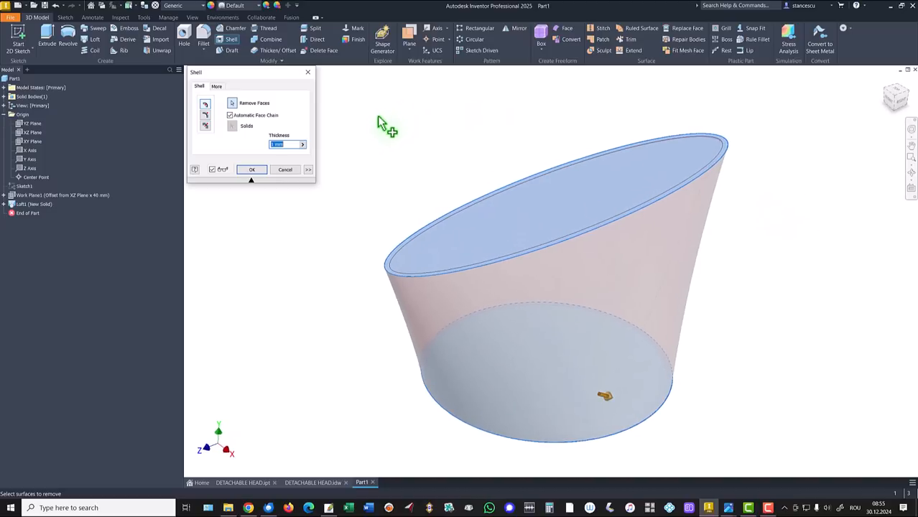
left_click(286, 145)
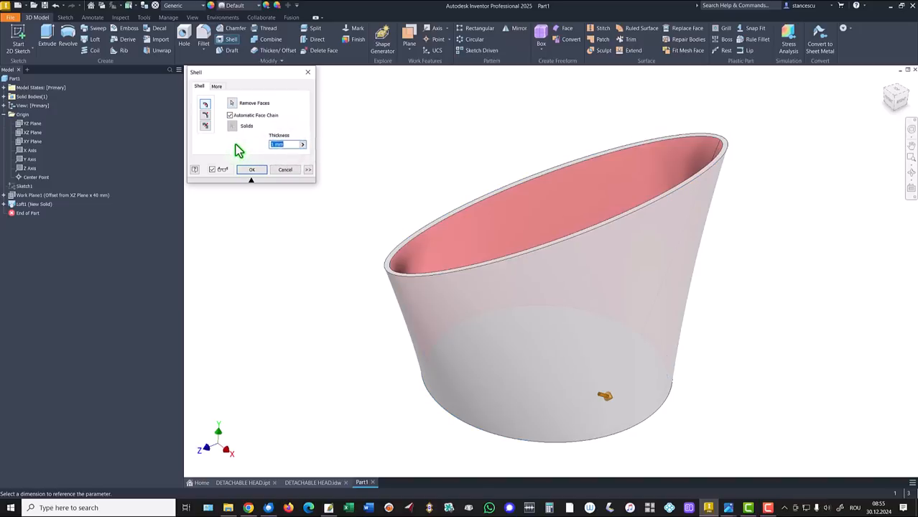
left_click(235, 145)
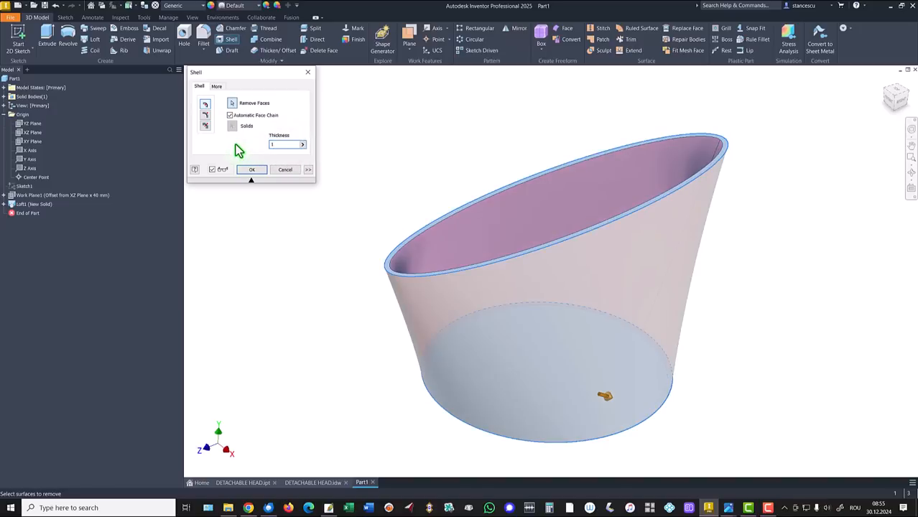
left_click(250, 169)
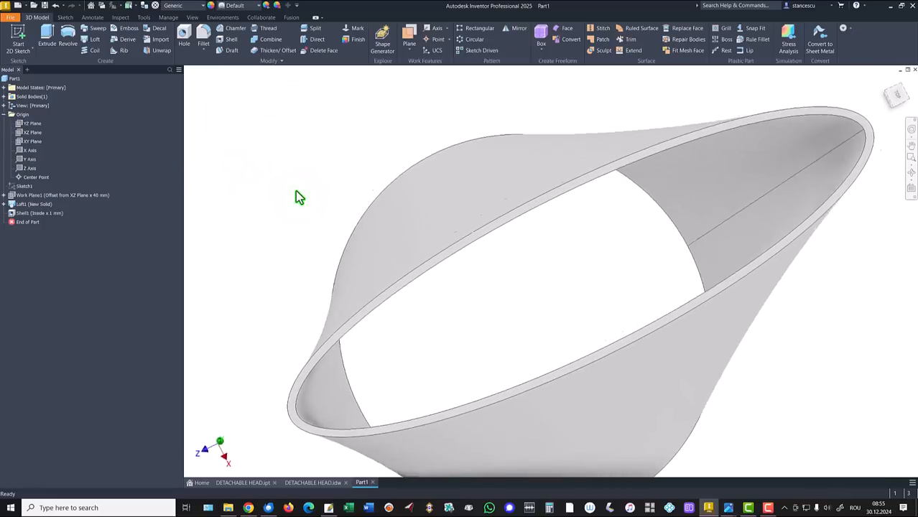
key("F6")
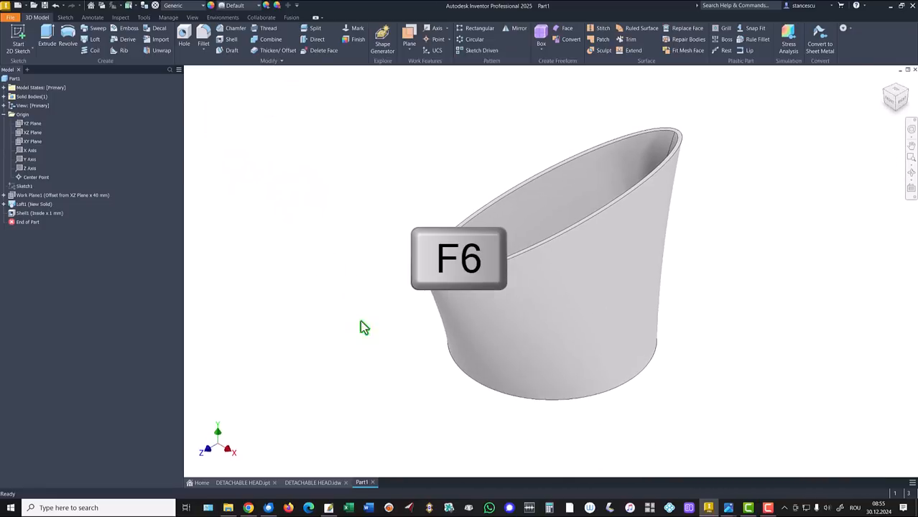
Create a sketch on the bottom ring face of the shelled loft, project its outer and inner circular edges, and finish the sketch.
left_click(313, 483)
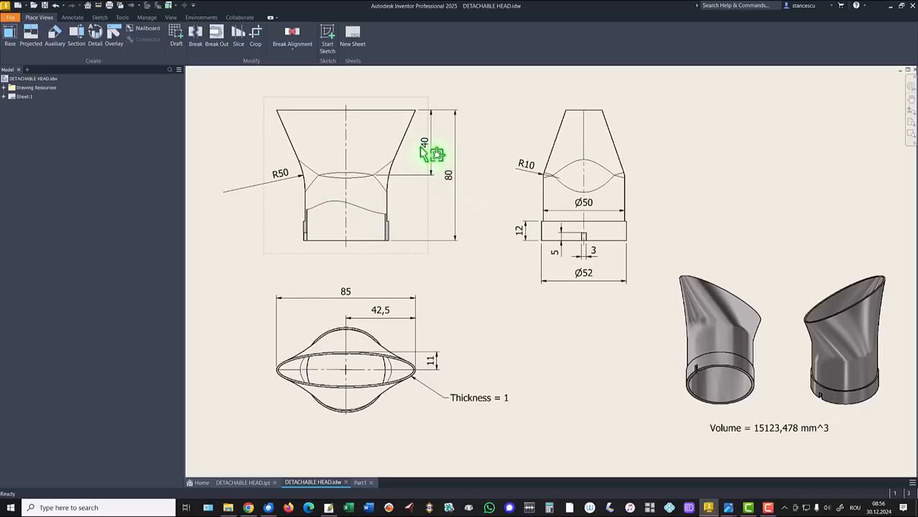
left_click(361, 483)
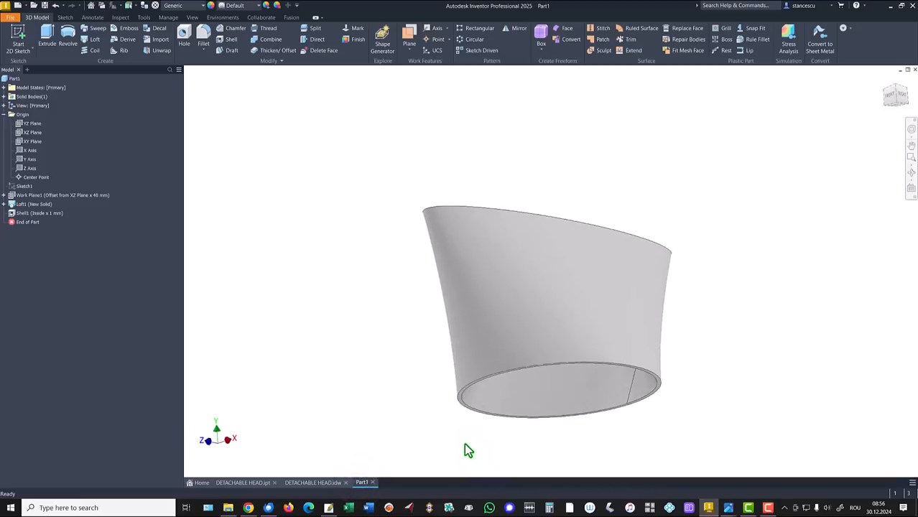
scroll(423, 446, "up", 3)
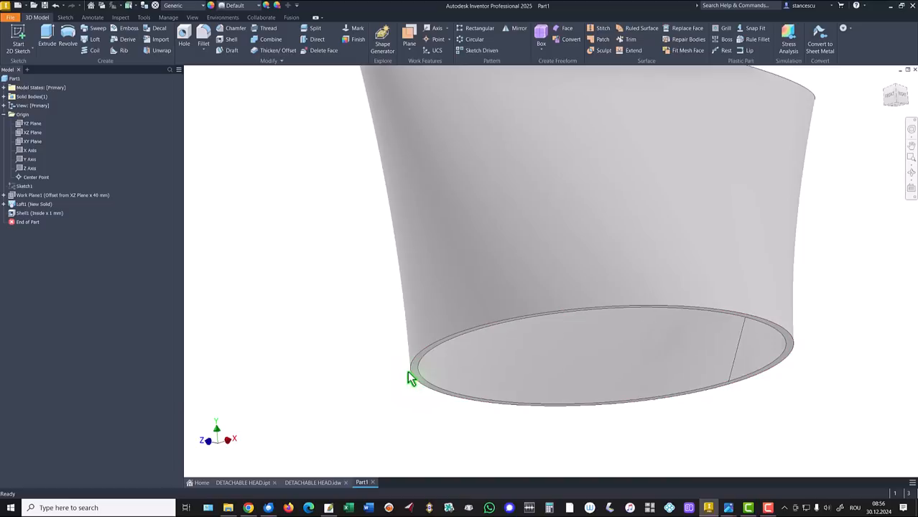
scroll(415, 377, "up", 2)
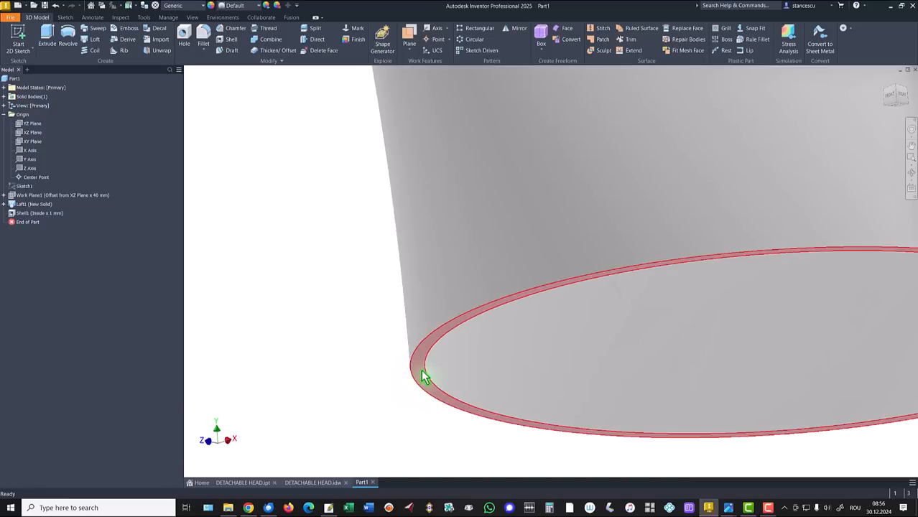
left_click(424, 375)
left_click(445, 366)
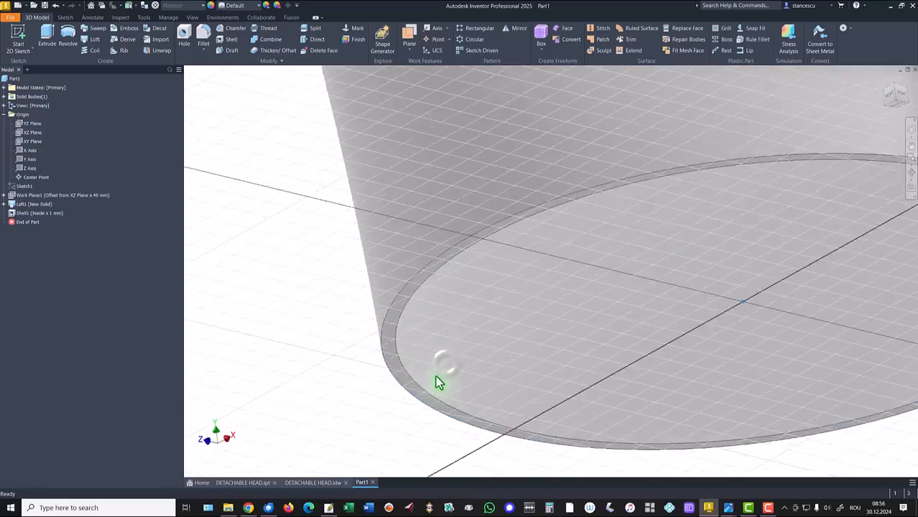
key("Home")
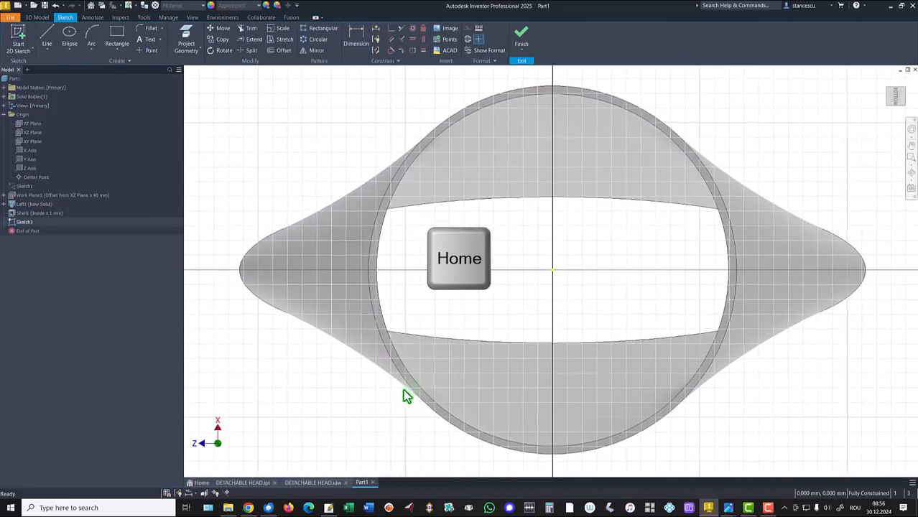
left_click(186, 46)
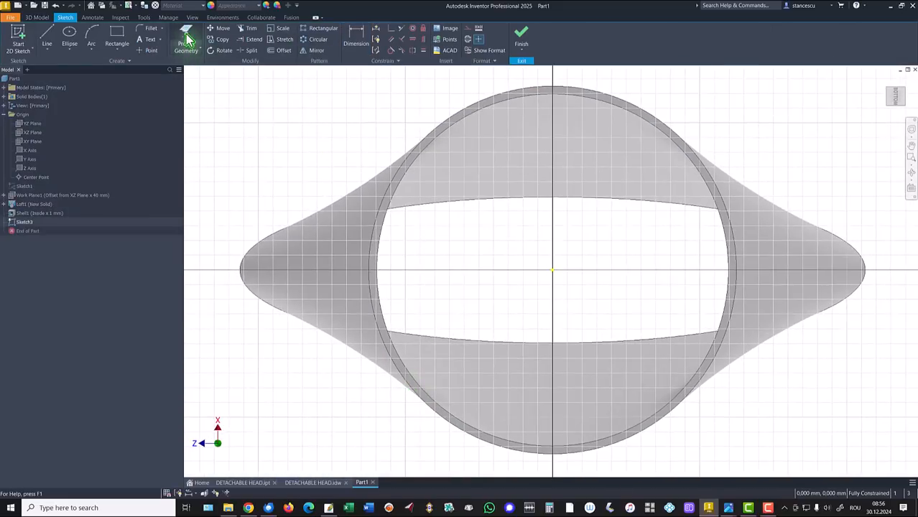
left_click(389, 190)
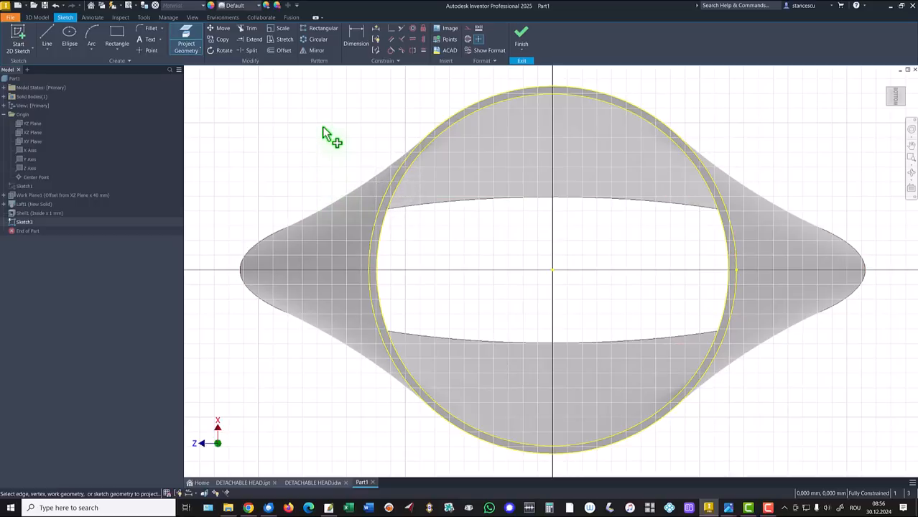
left_click(521, 33)
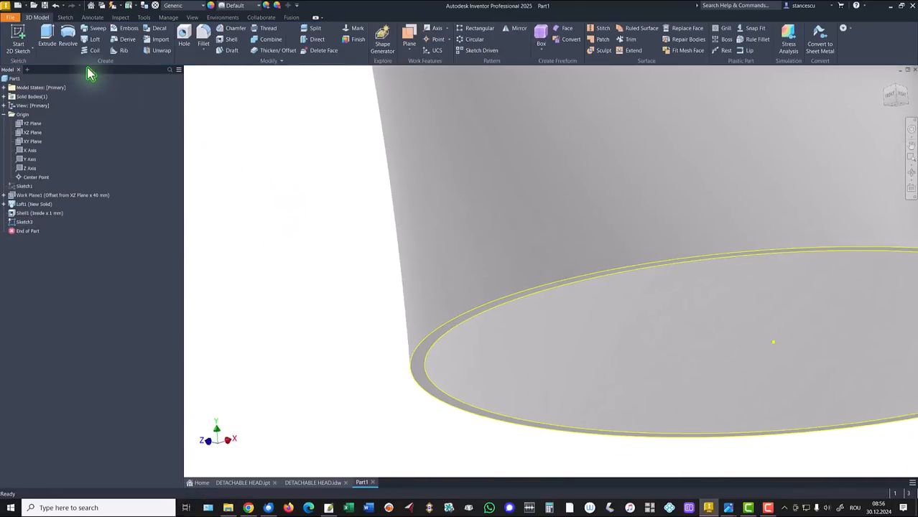
Extrude the projected ring profile downward by 80-40 mm, joined to the lofted body.
left_click(48, 36)
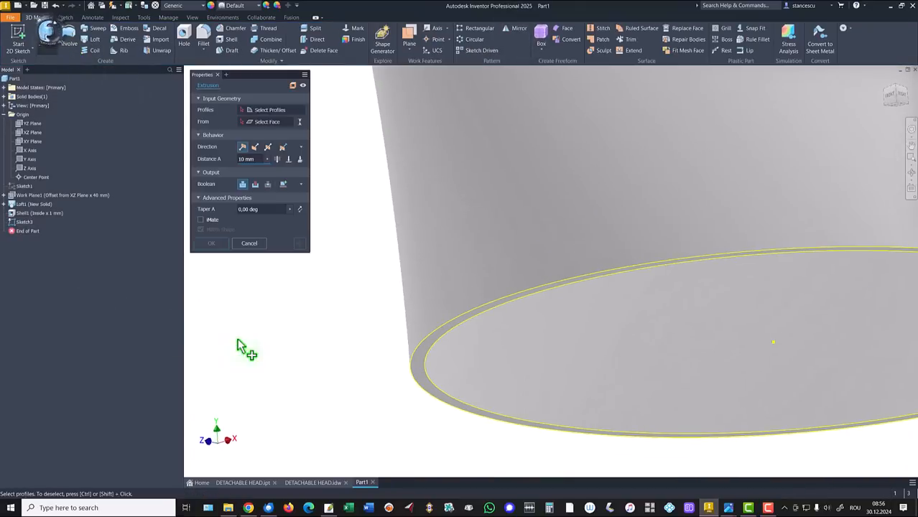
left_click(420, 375)
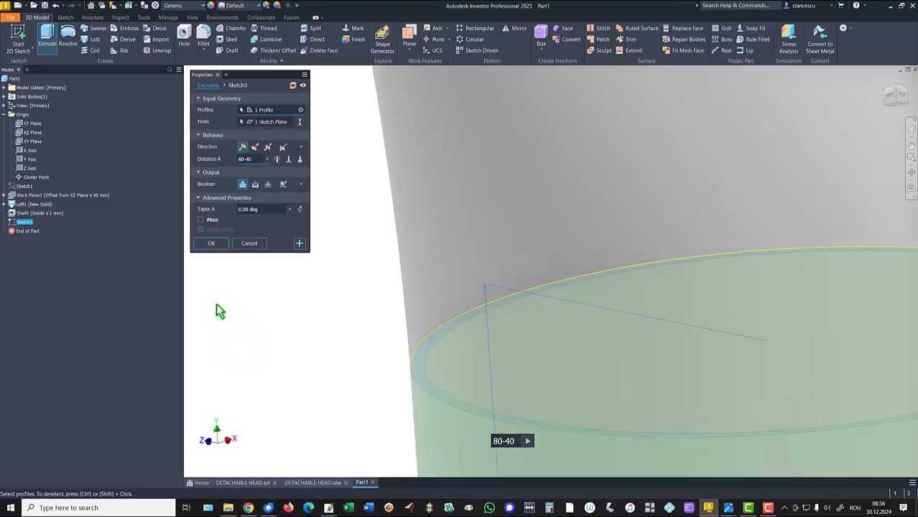
left_click(213, 244)
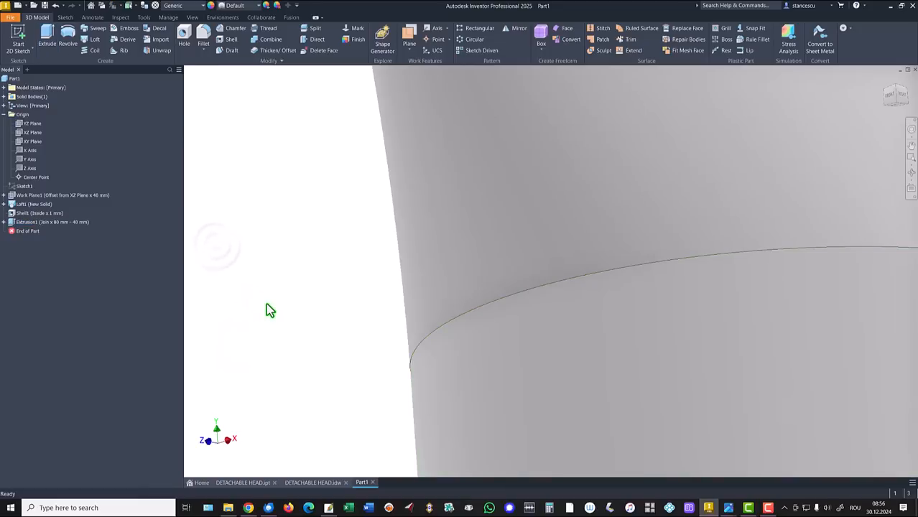
key("F6")
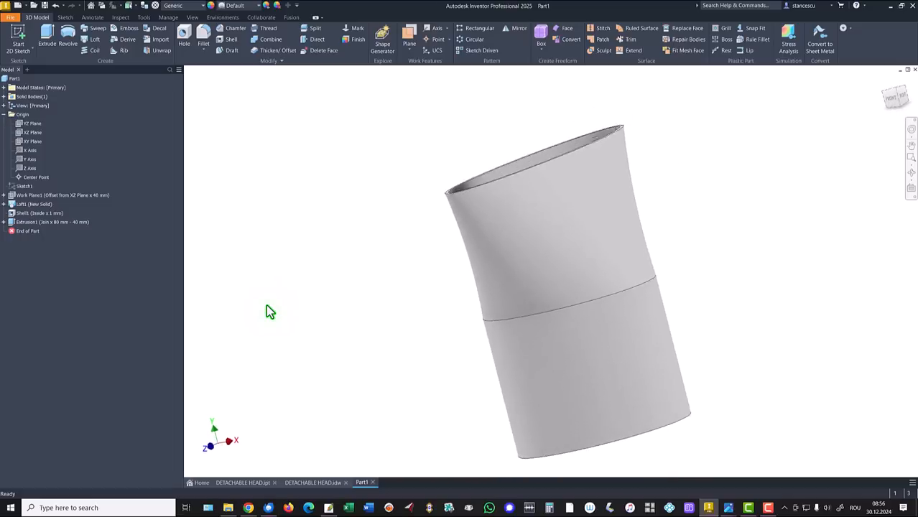
key("F6")
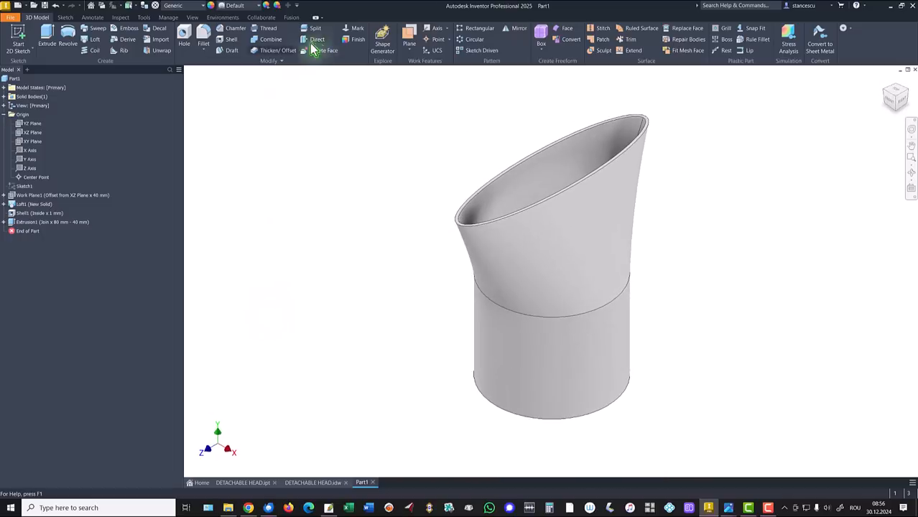
Check the fillet radii in the drawing and fillet the two opposite junction edges below the ellipse's long ends with a 50 mm radius.
left_click(316, 483)
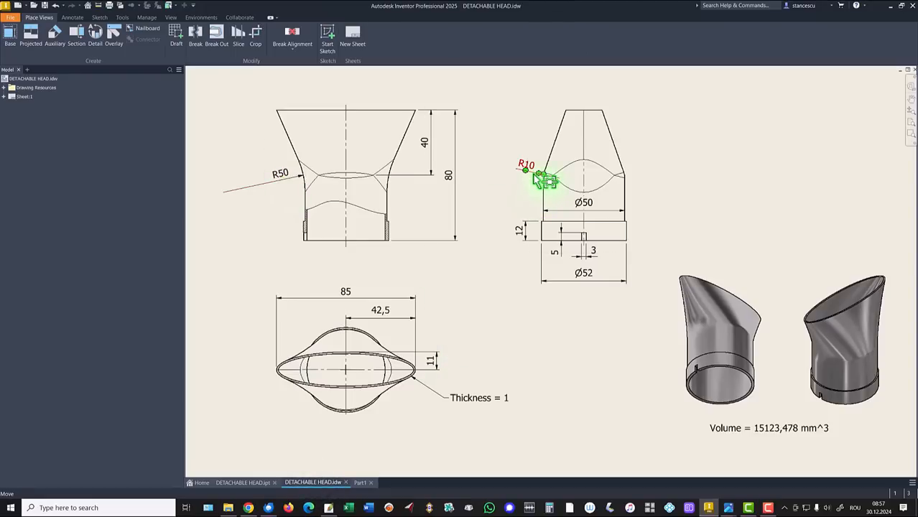
left_click(362, 486)
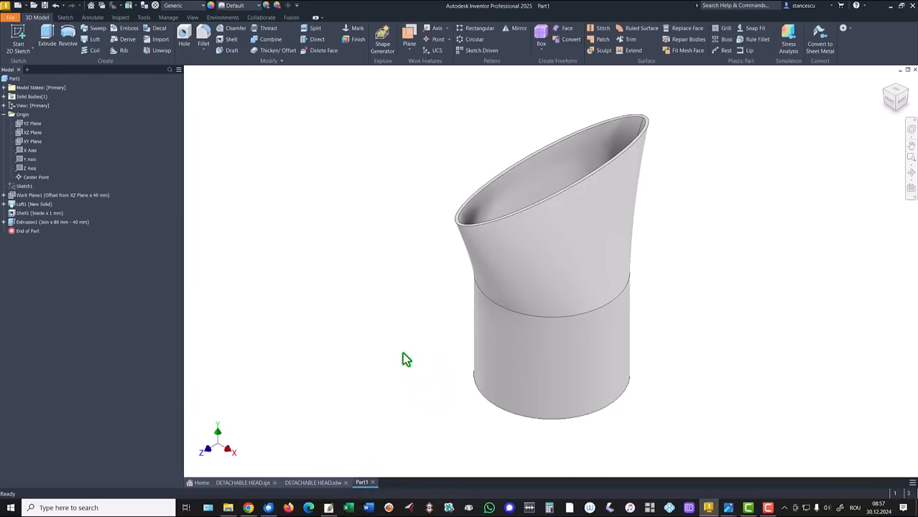
left_click(489, 306)
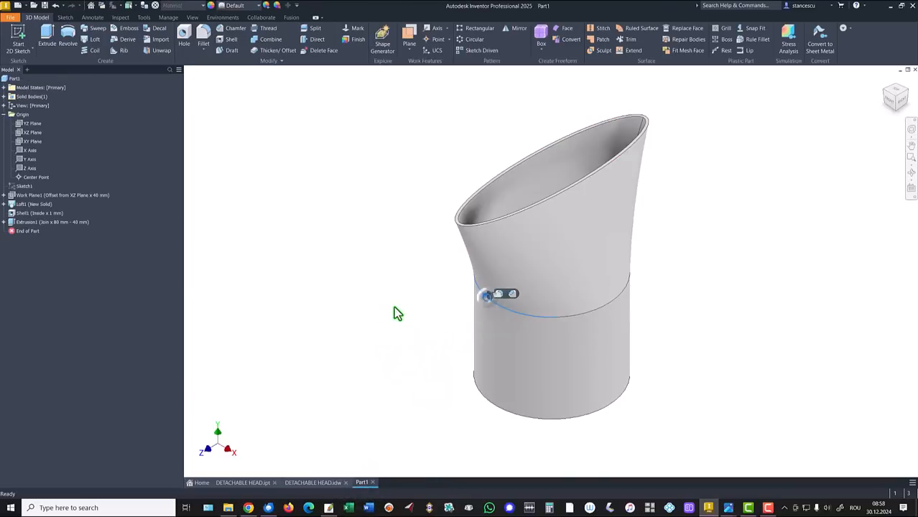
left_click(495, 291)
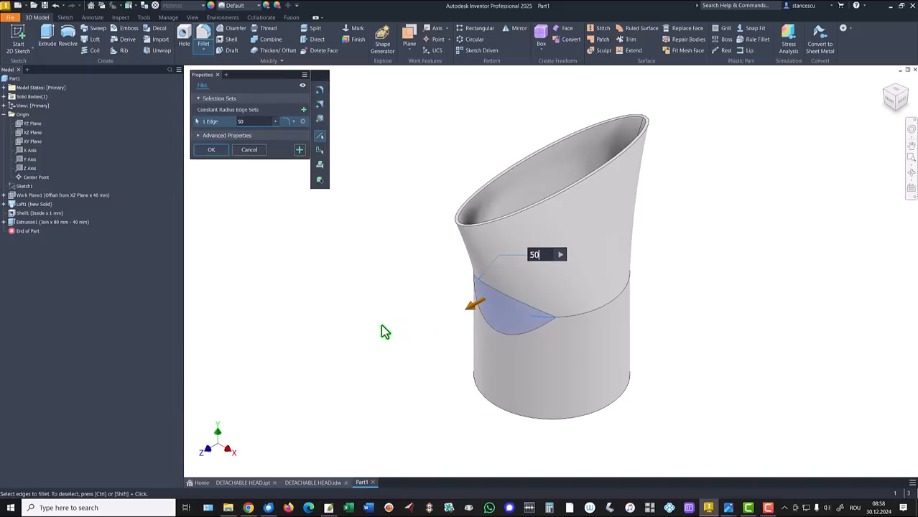
middle_click_drag(380, 324, 615, 328, "shift")
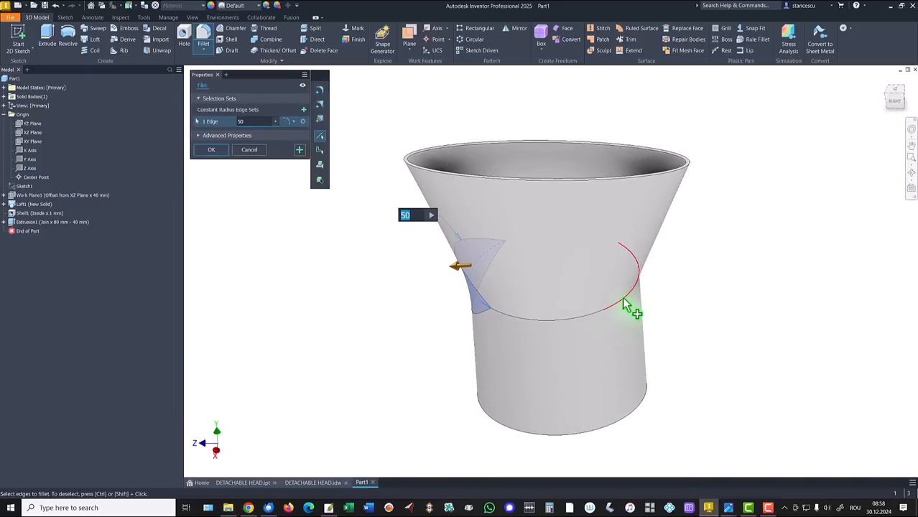
left_click(630, 310)
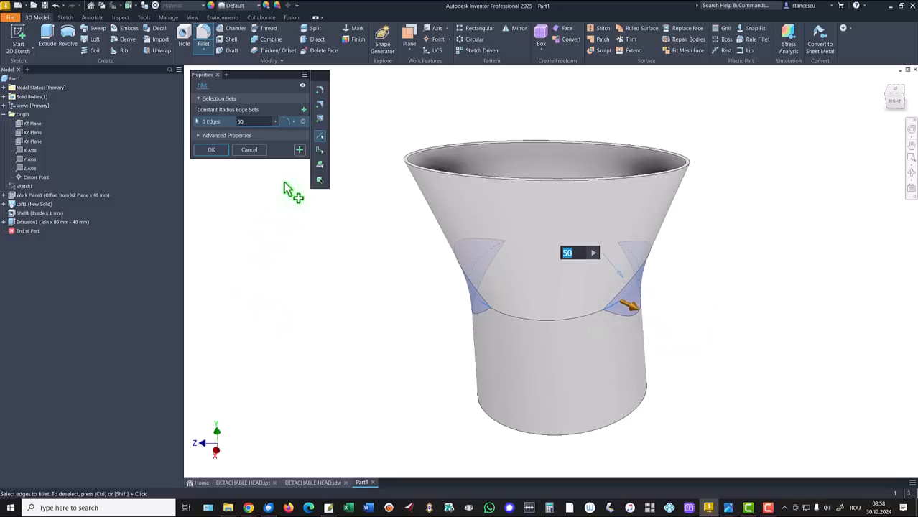
left_click(298, 151)
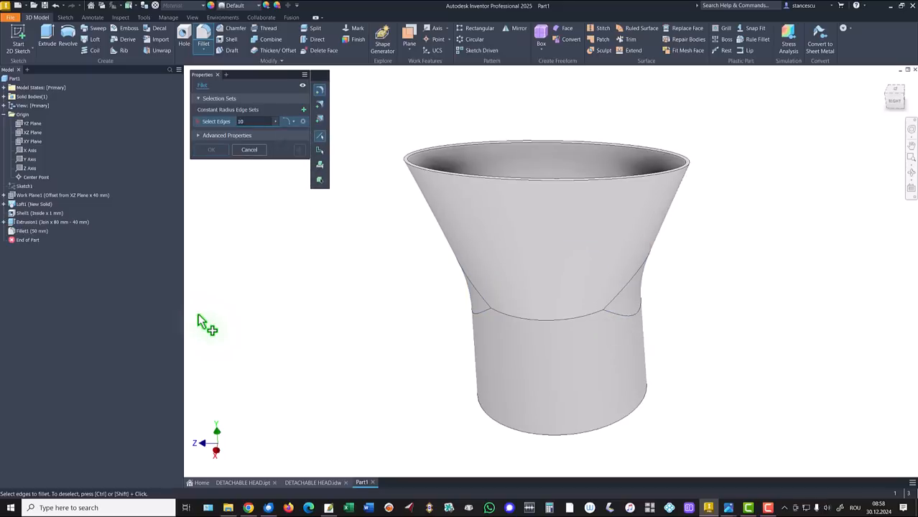
Fillet the two remaining opposite junction edges between the loft and the cylinder with a 10 mm radius.
left_click(556, 323)
middle_click_drag(547, 337, 481, 326, "shift")
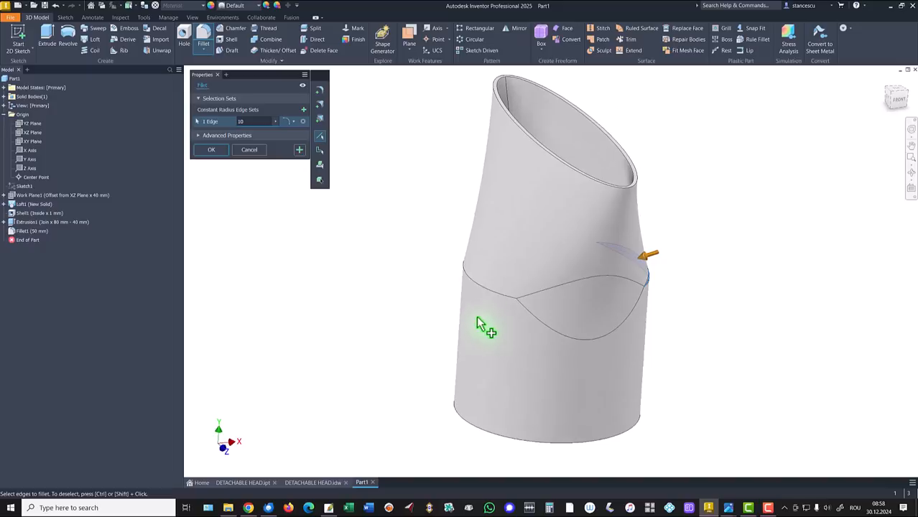
left_click(485, 295)
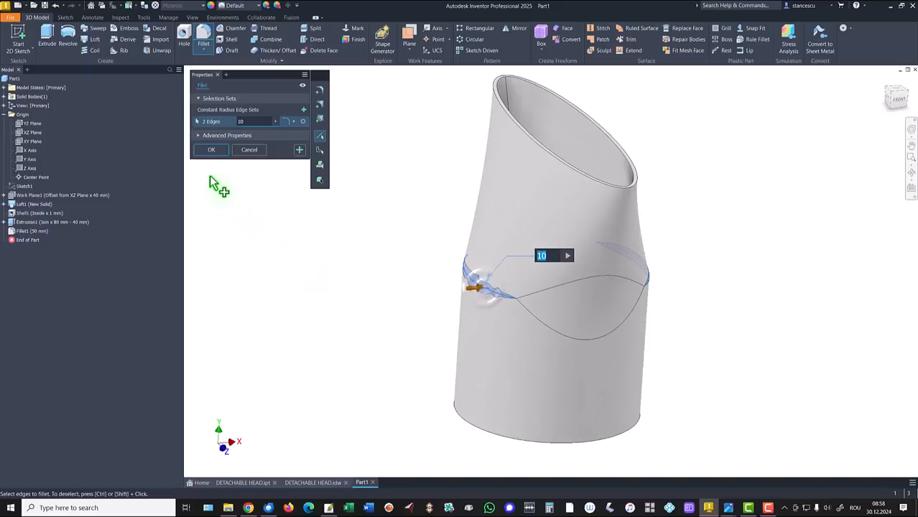
left_click(210, 154)
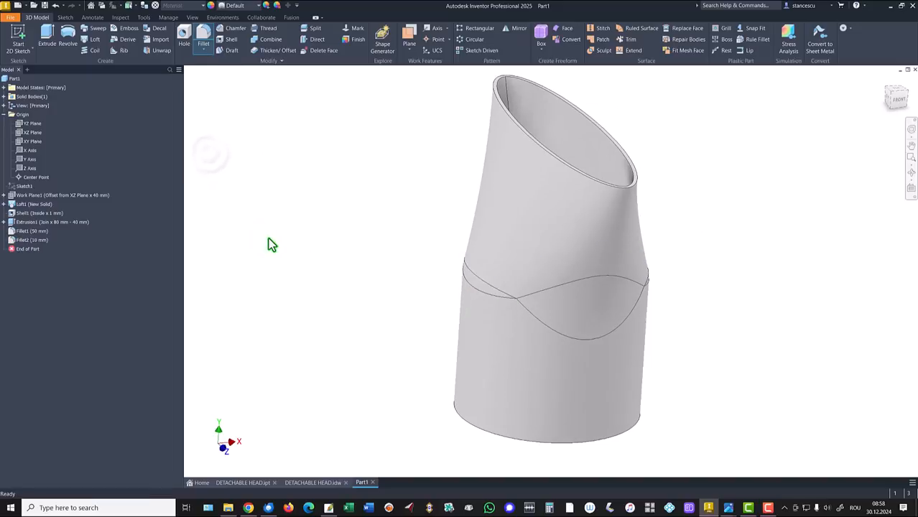
key("F6")
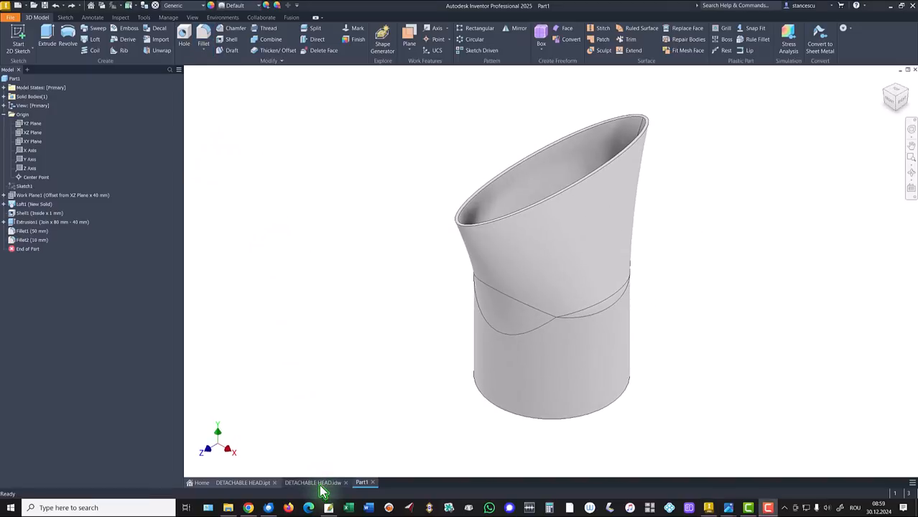
Check the collar dimensions in the drawing, and create a sketch on the part's bottom ring face with its outer circular edge projected.
left_click(318, 483)
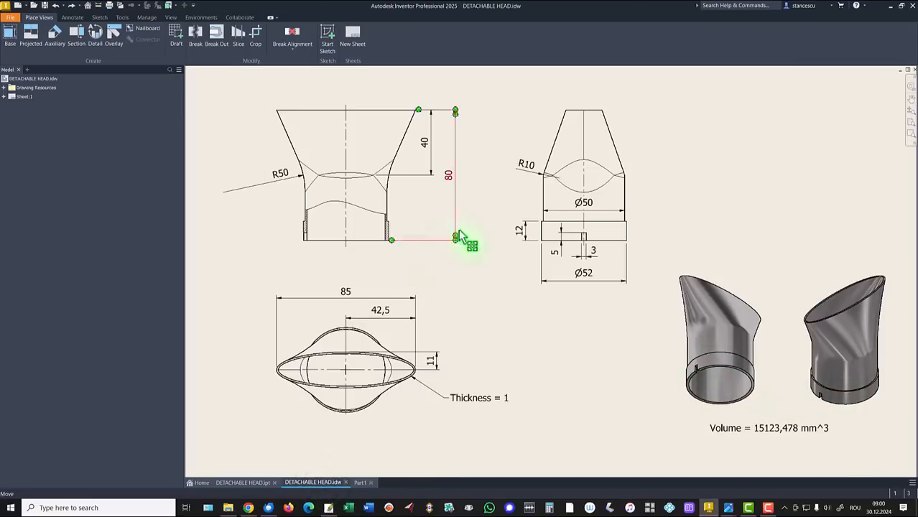
left_click_drag(580, 268, 585, 280)
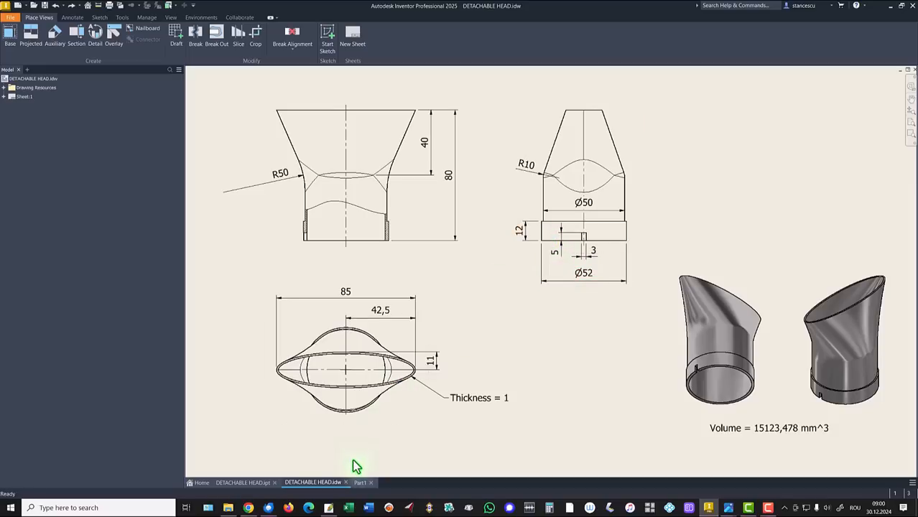
left_click(360, 484)
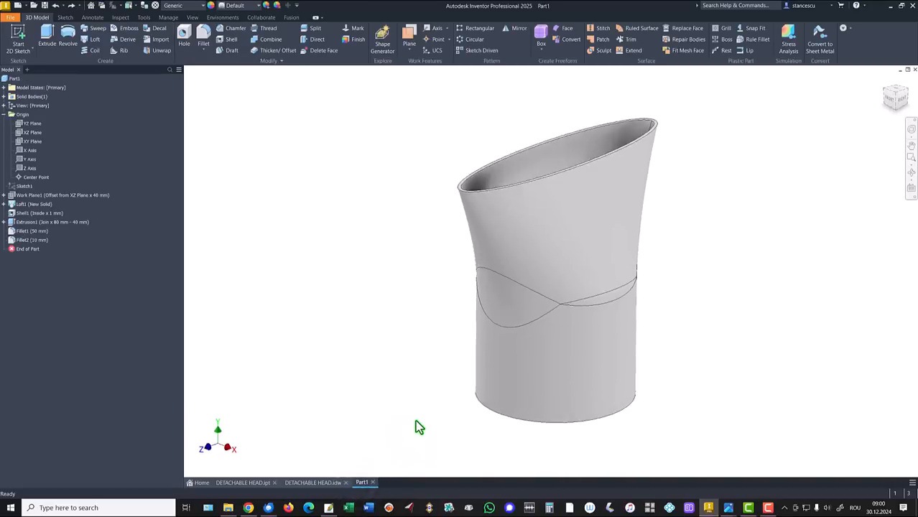
scroll(424, 429, "down", 8)
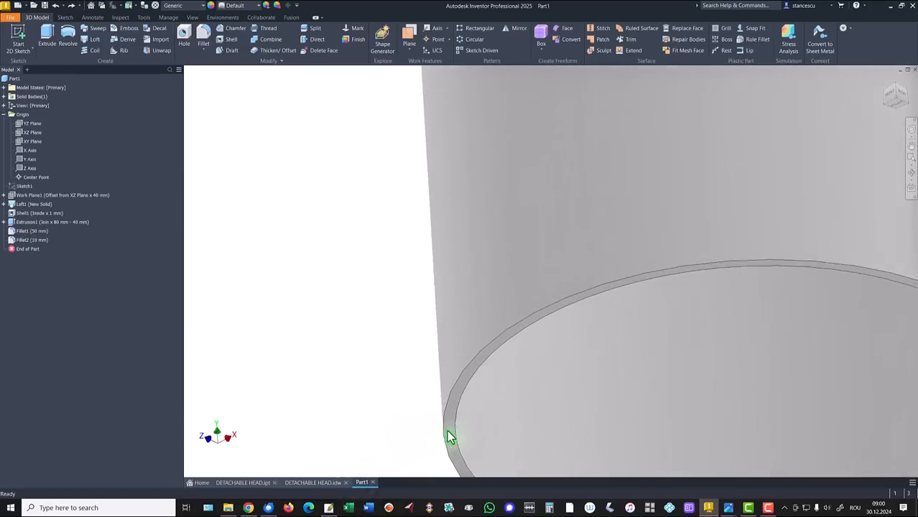
left_click(445, 425)
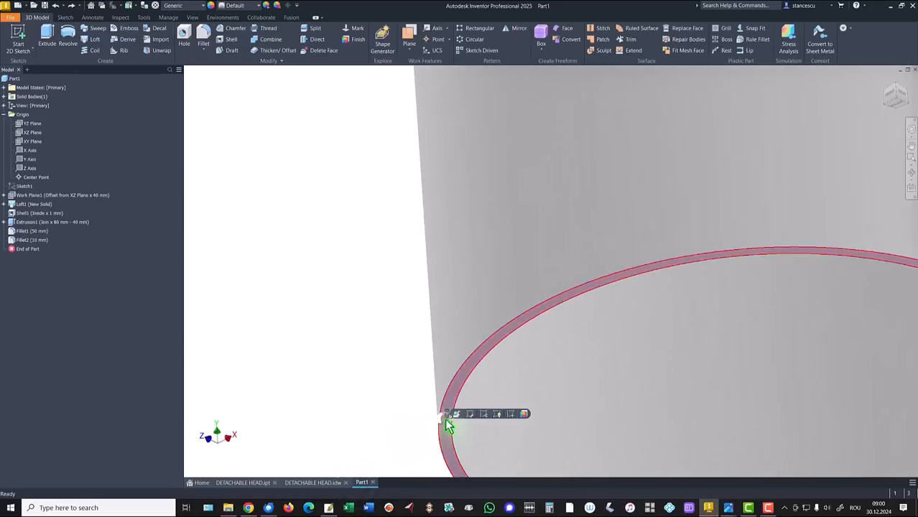
left_click(511, 416)
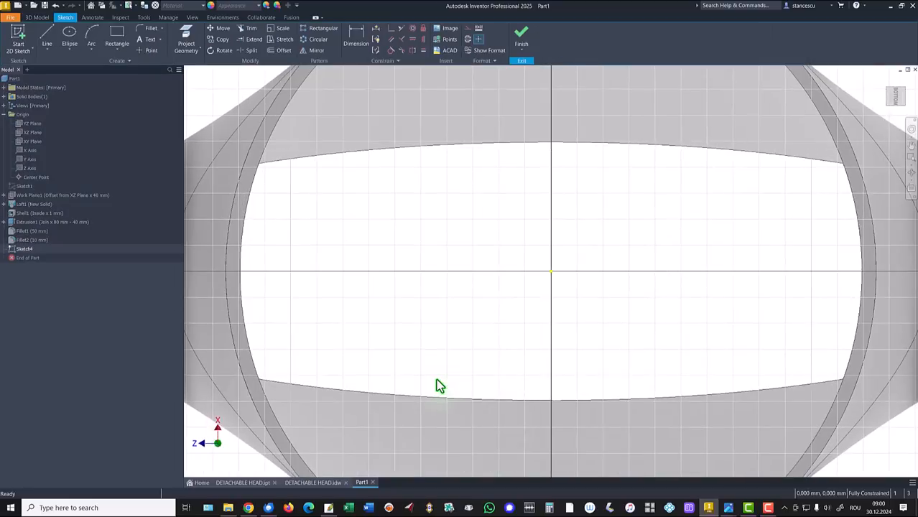
key("Home")
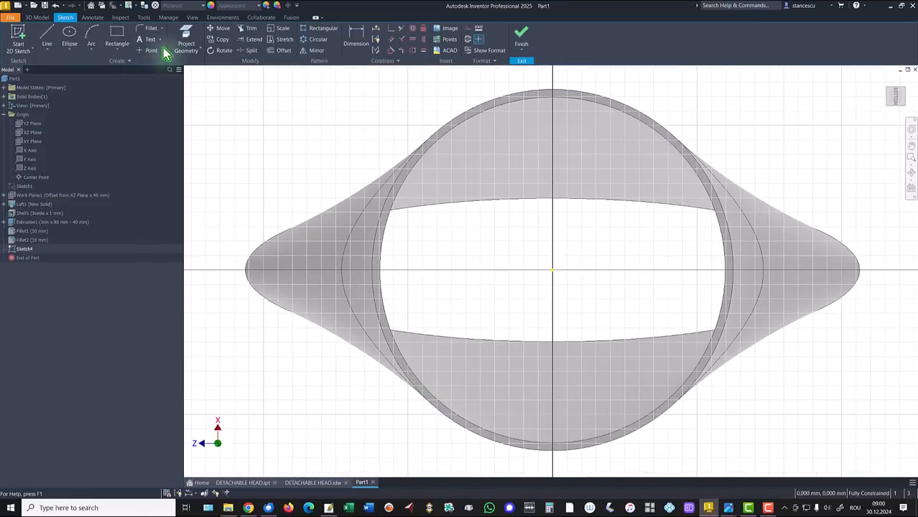
left_click(185, 34)
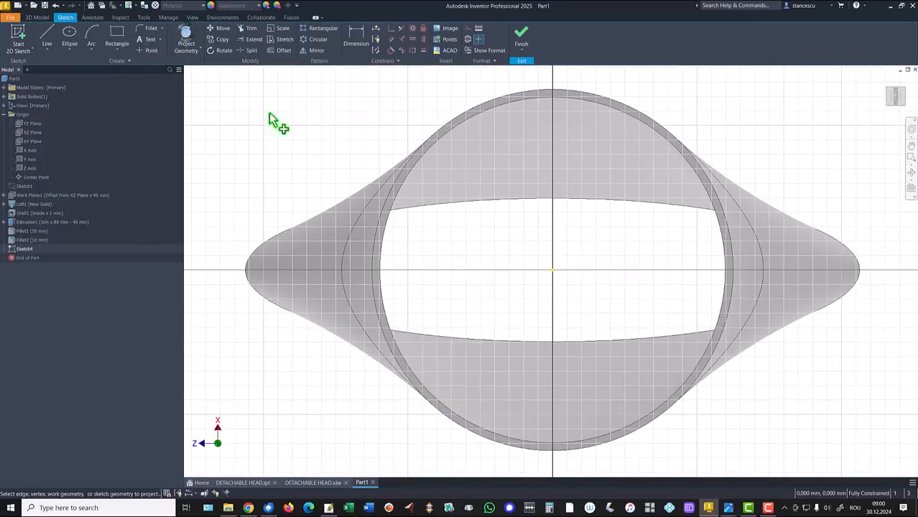
left_click(389, 199)
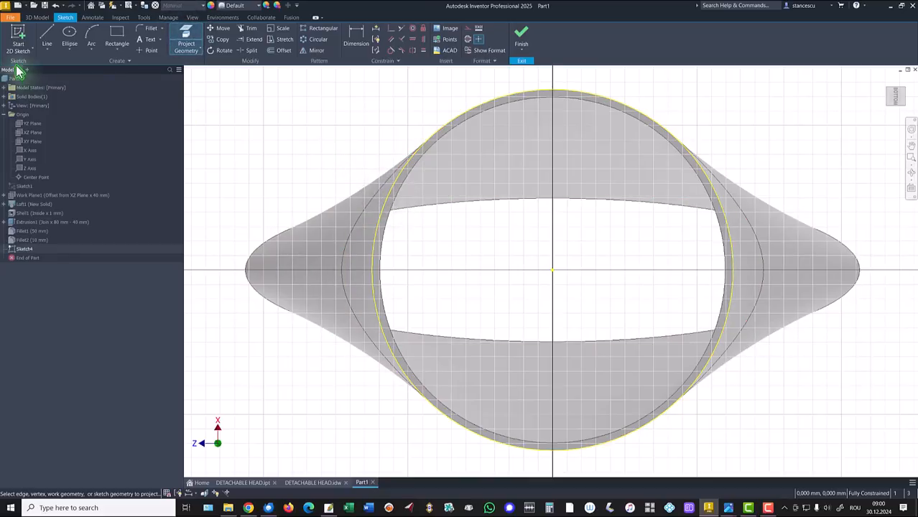
Offset the projected circle outward by 1 mm, check the offset circle's diameter, and finish the sketch.
left_click(281, 51)
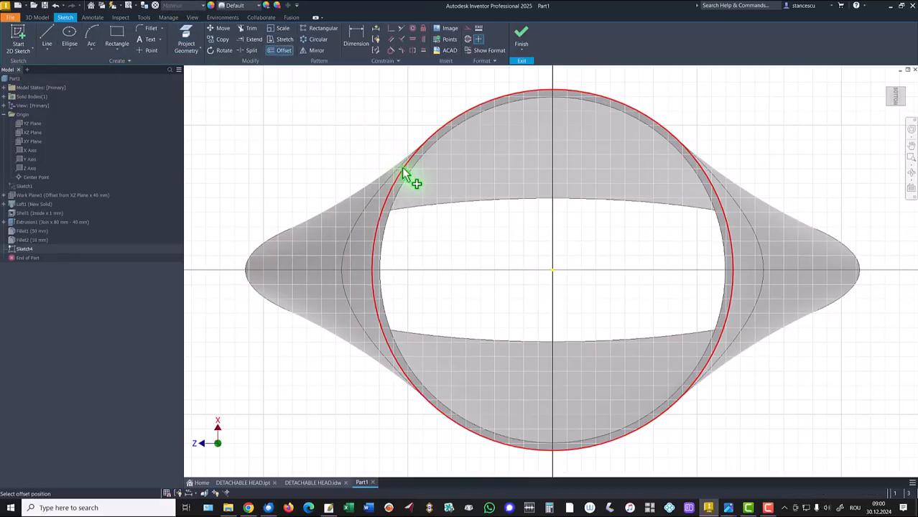
left_click(404, 171)
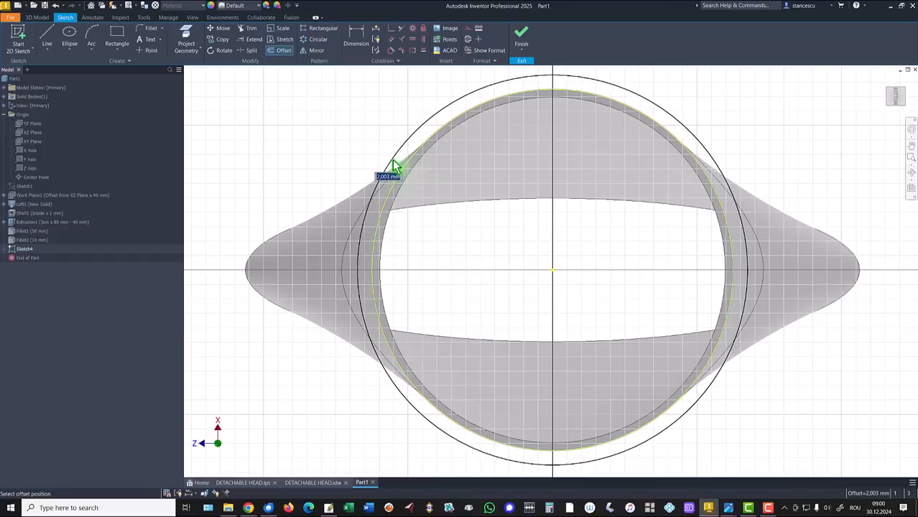
key("Return")
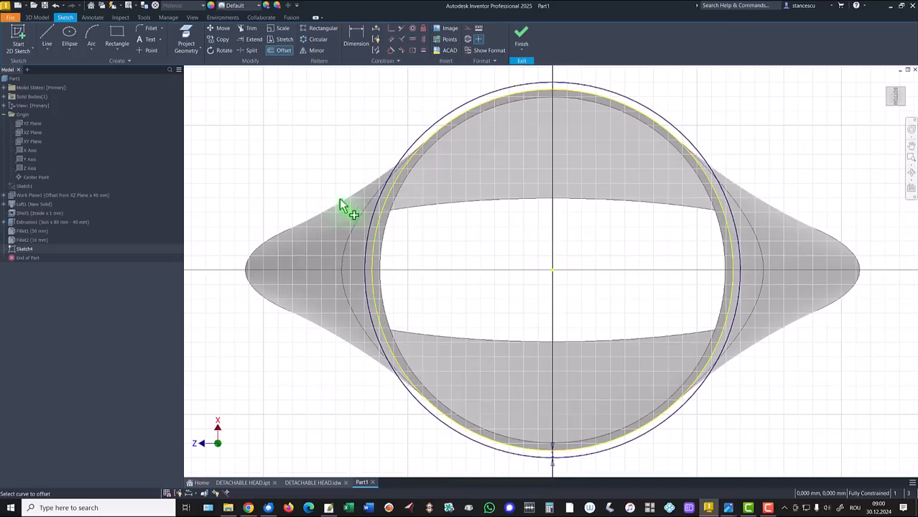
left_click(356, 37)
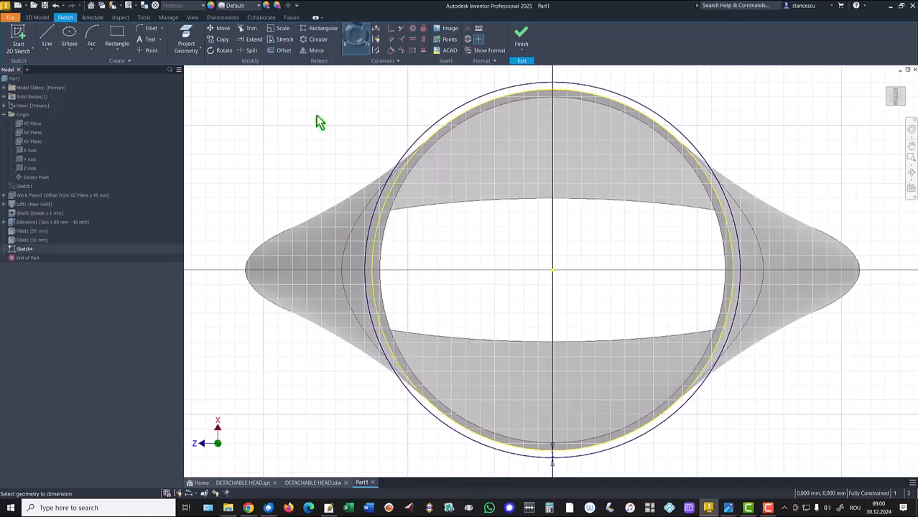
left_click(367, 294)
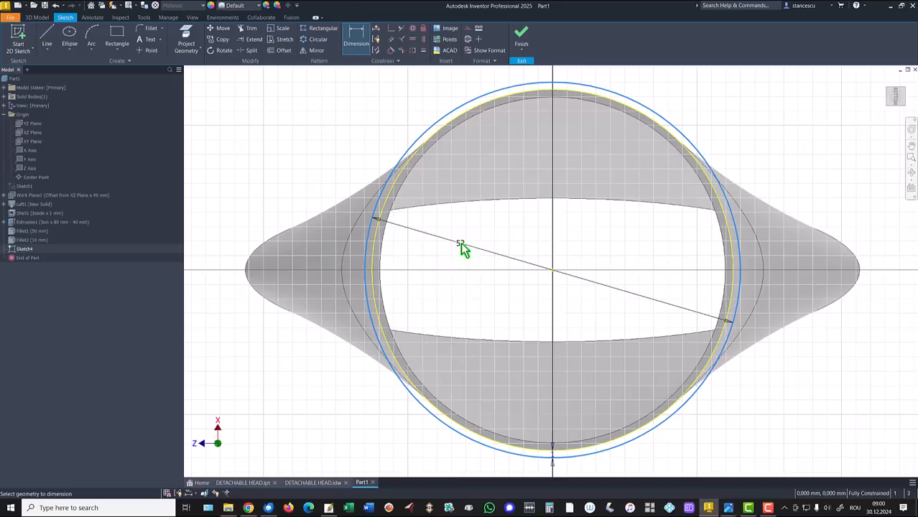
key("Escape")
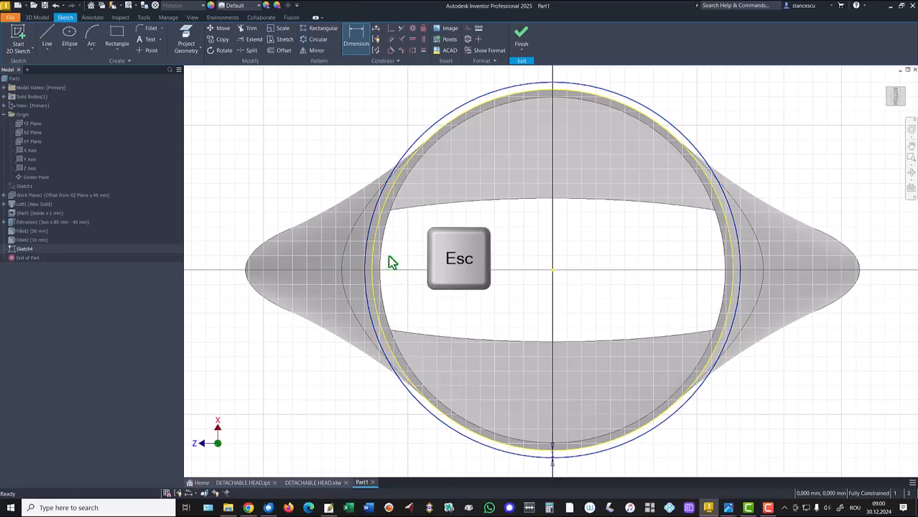
left_click(520, 38)
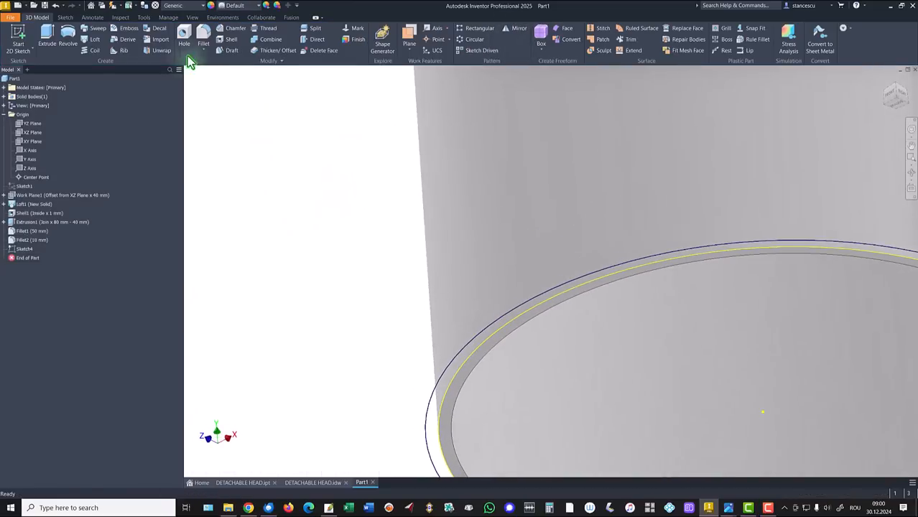
Extrude the ring between the projected and offset circles 12 mm upward around the cylinder, joined to the body.
left_click(47, 39)
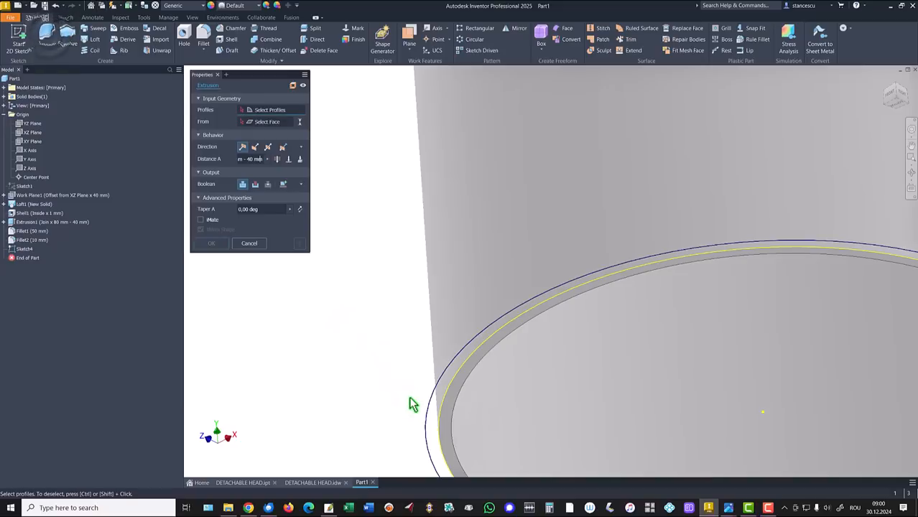
left_click(433, 420)
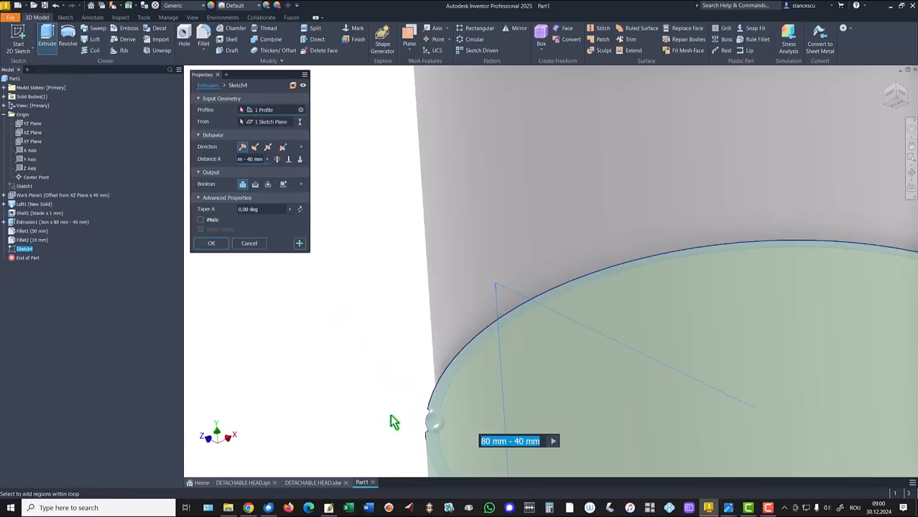
left_click(255, 147)
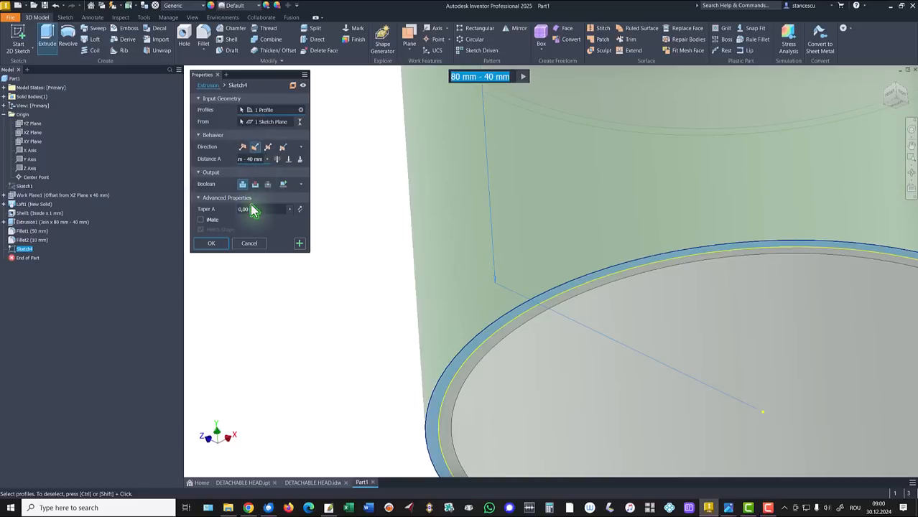
type("12")
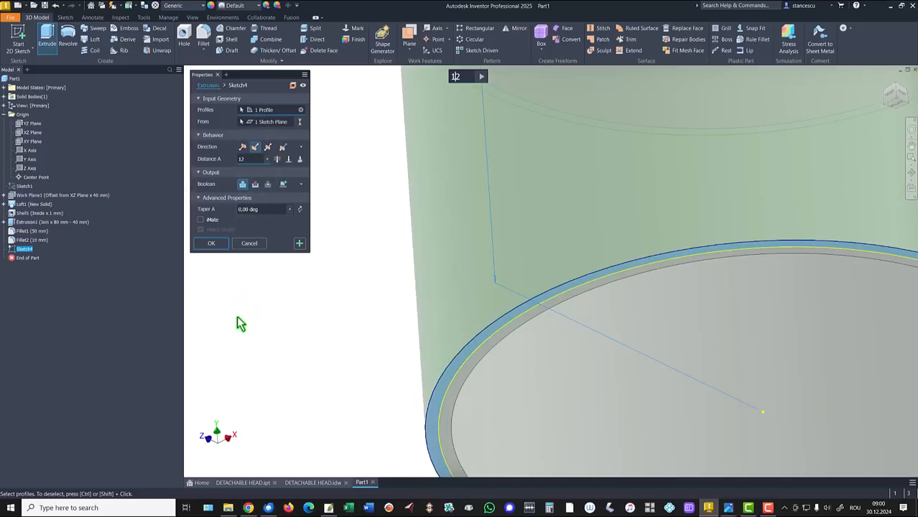
left_click(214, 244)
key("F6")
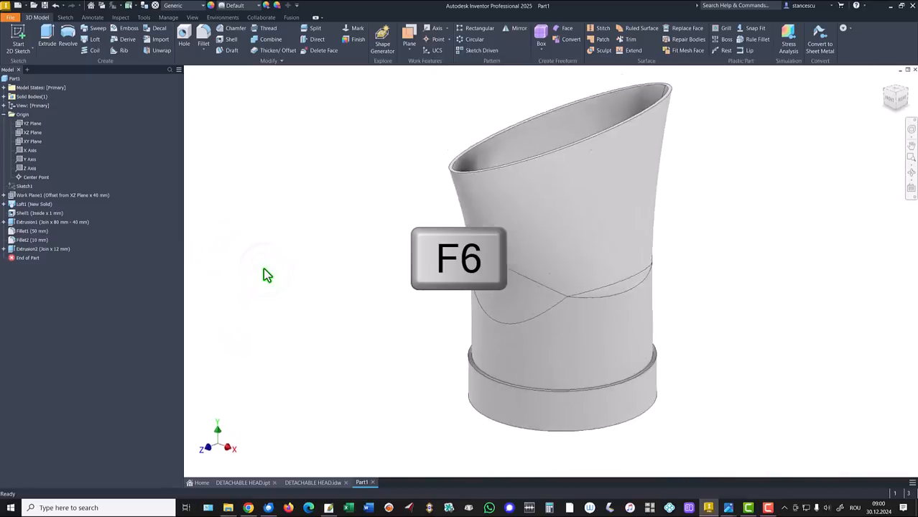
Examine the small slot at the collar's lower edge and its width and height in the drawing, and return to the part.
left_click(313, 482)
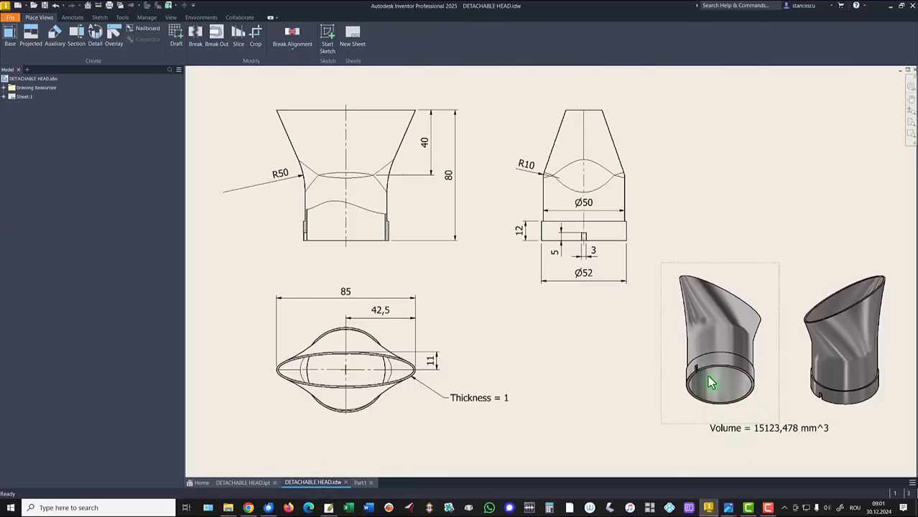
left_click(694, 373)
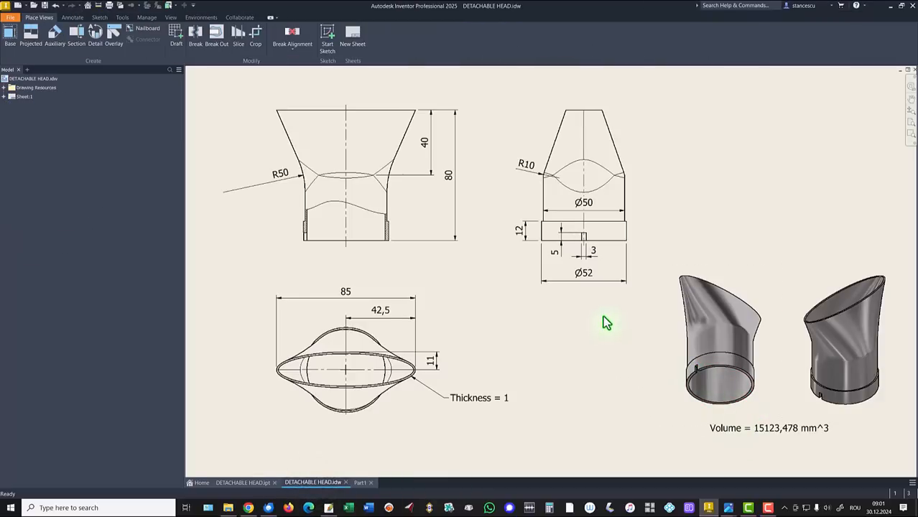
left_click(582, 253)
mouse_move(582, 252)
left_mouse_down()
mouse_move(554, 260)
mouse_move(590, 264)
left_mouse_up()
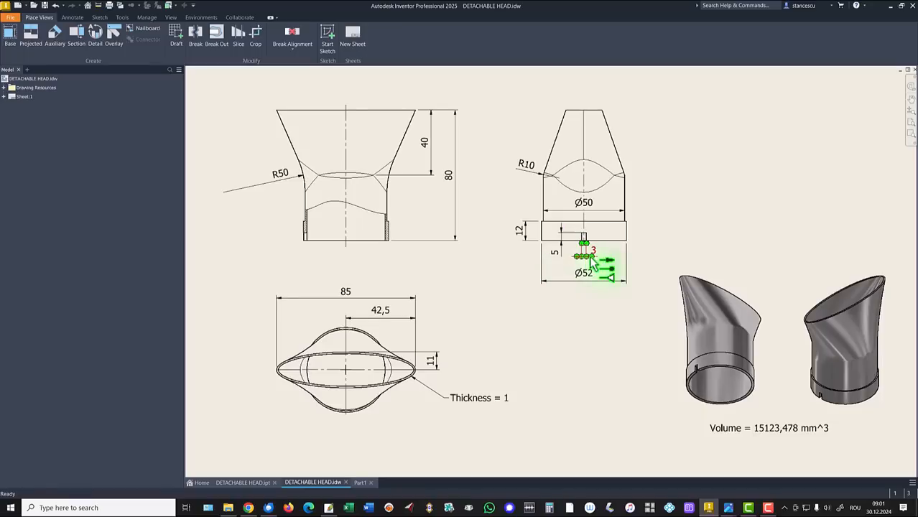
left_click(698, 370)
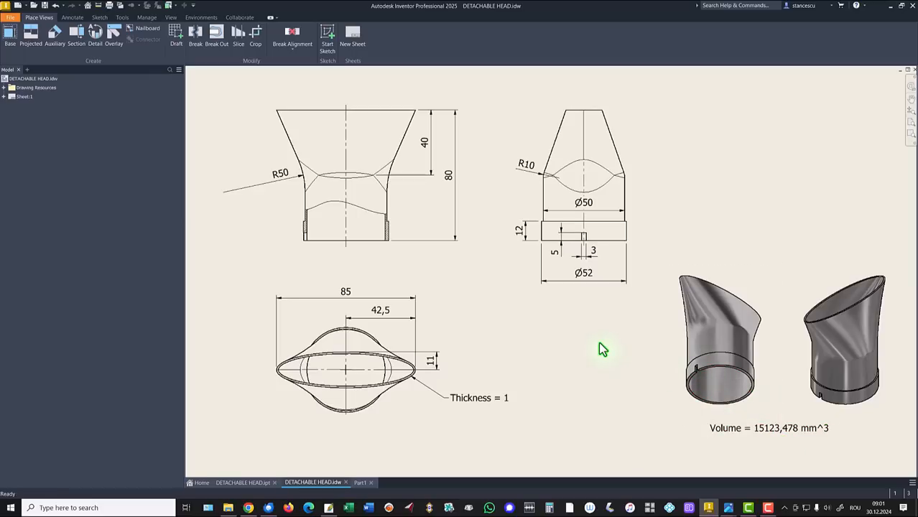
left_click(361, 483)
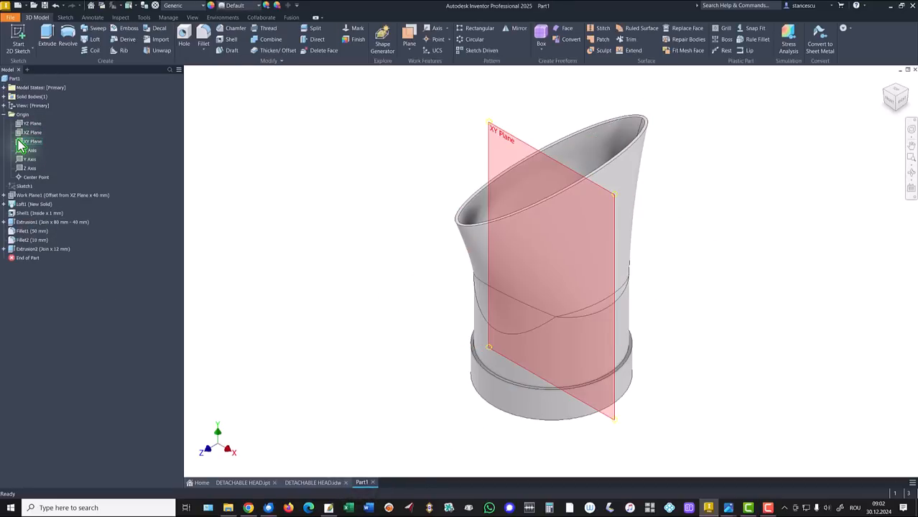
Create a sketch on the XY plane with the model sliced at that plane, and project the part's bottom edge.
left_click(32, 141)
left_click(560, 266)
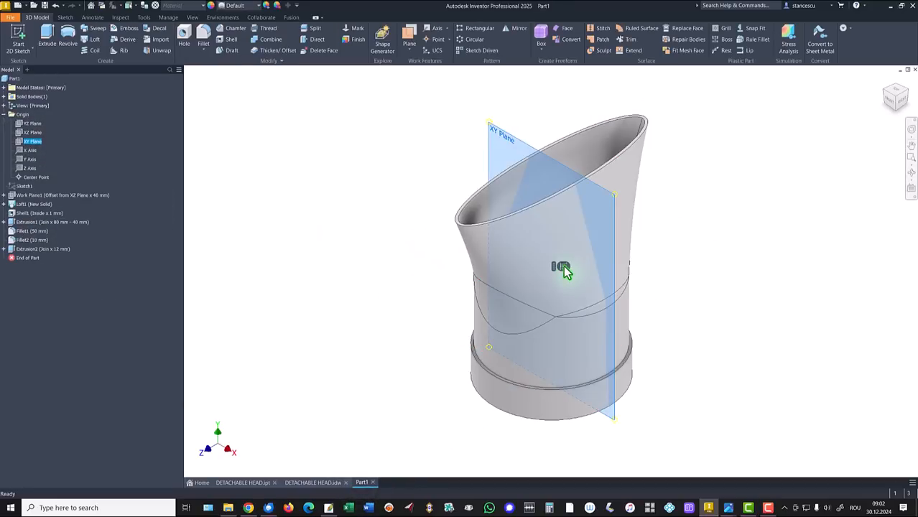
key("F7")
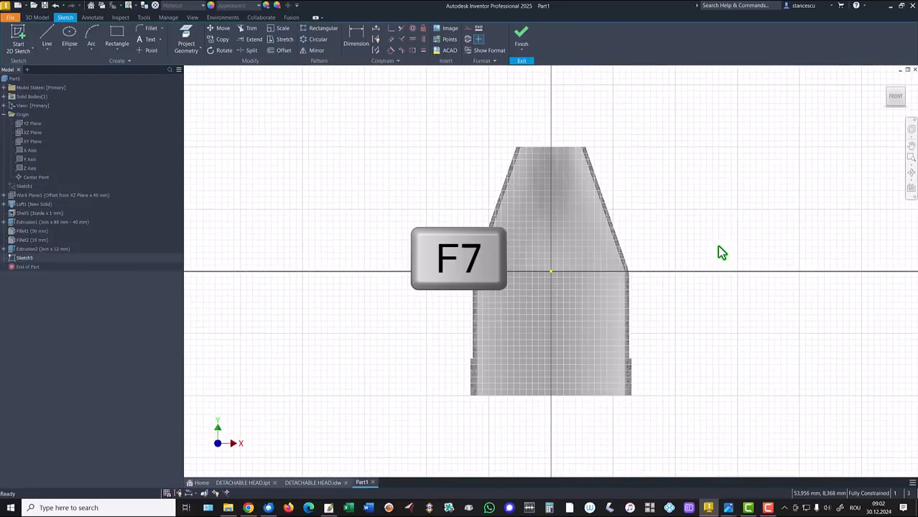
left_click(184, 34)
left_click(532, 395)
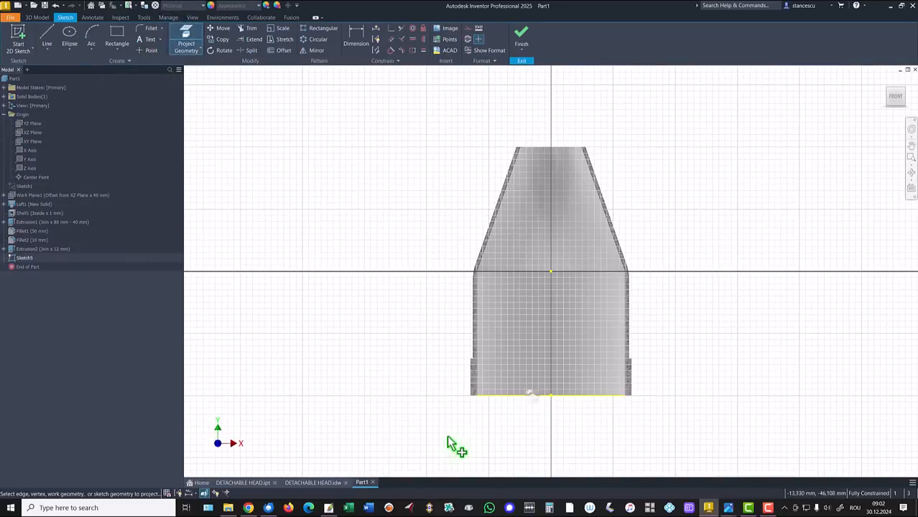
Sketch a 3 mm wide, 5 mm high rectangle standing on the projected bottom edge near the vertical axis.
left_click(117, 34)
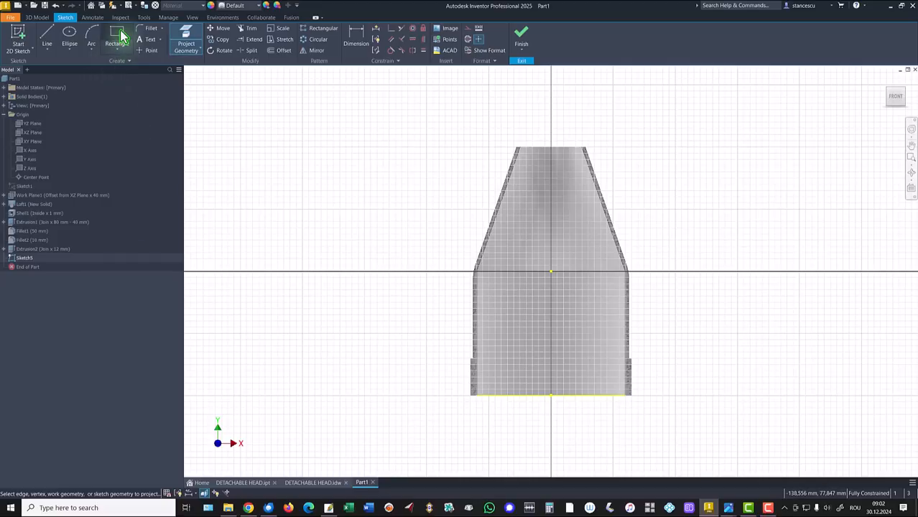
left_click(545, 392)
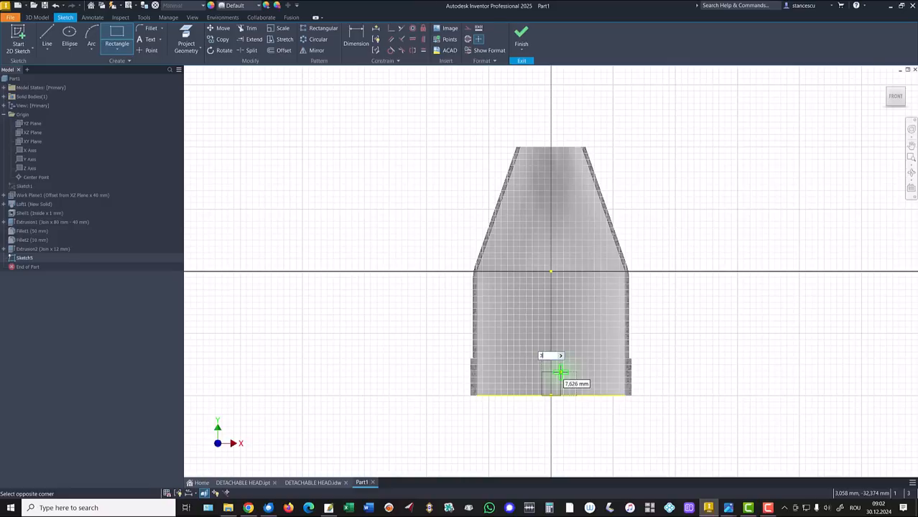
key("Tab")
type("5")
key("Return")
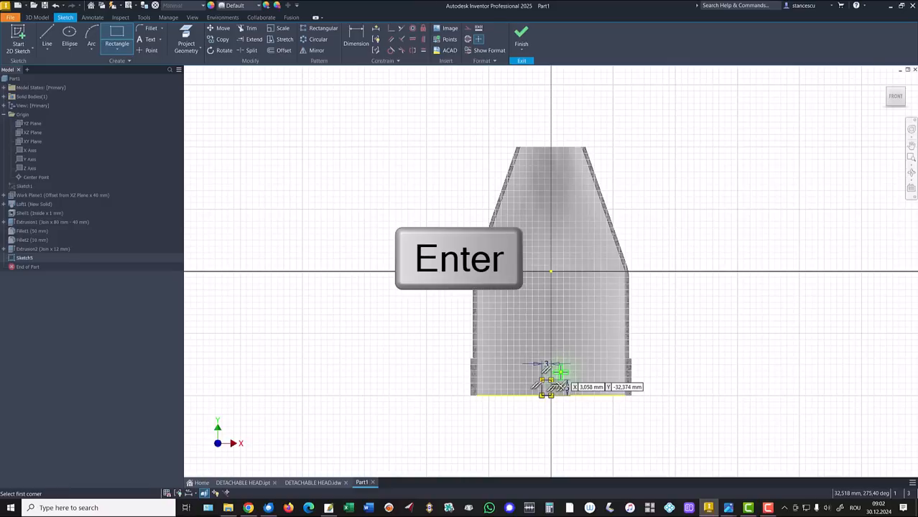
key("Escape")
Make the midpoint of the rectangle's bottom side coincident with the centre point of the bottom edge, and finish the sketch.
scroll(589, 431, "up", 3)
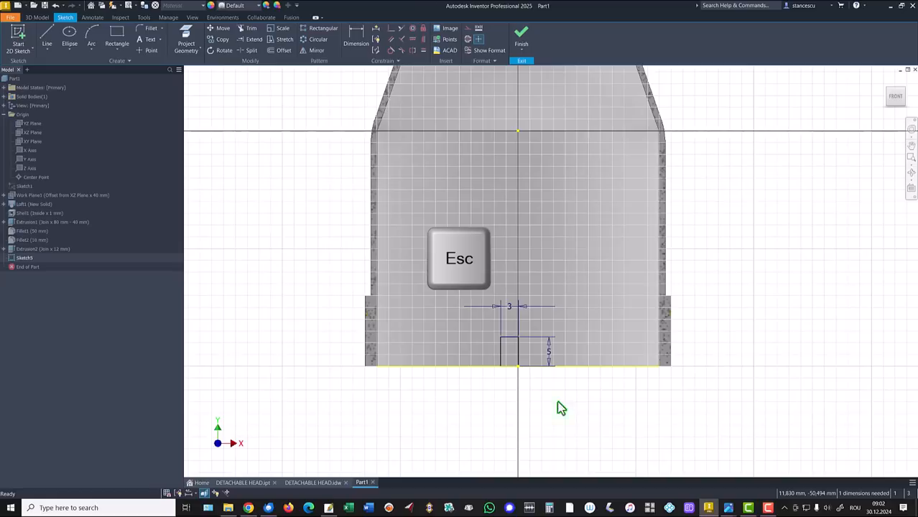
left_click(387, 32)
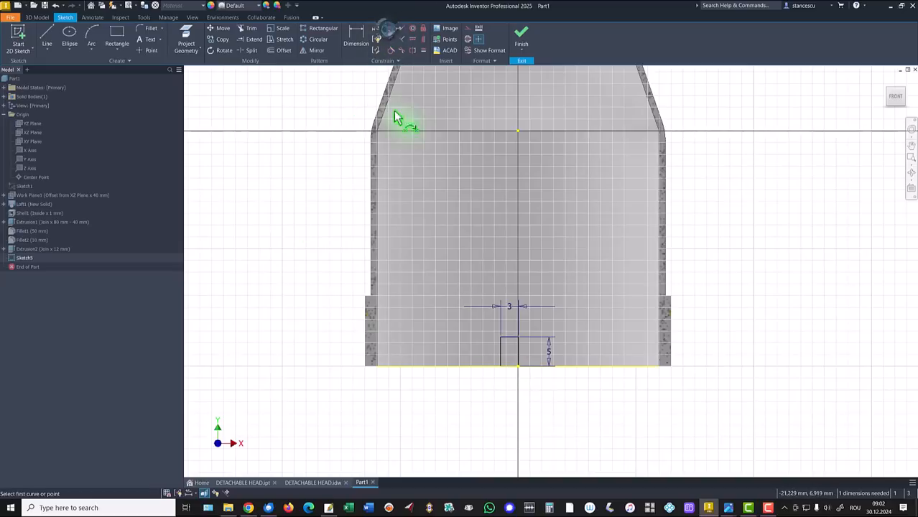
left_click(509, 366)
left_click(516, 365)
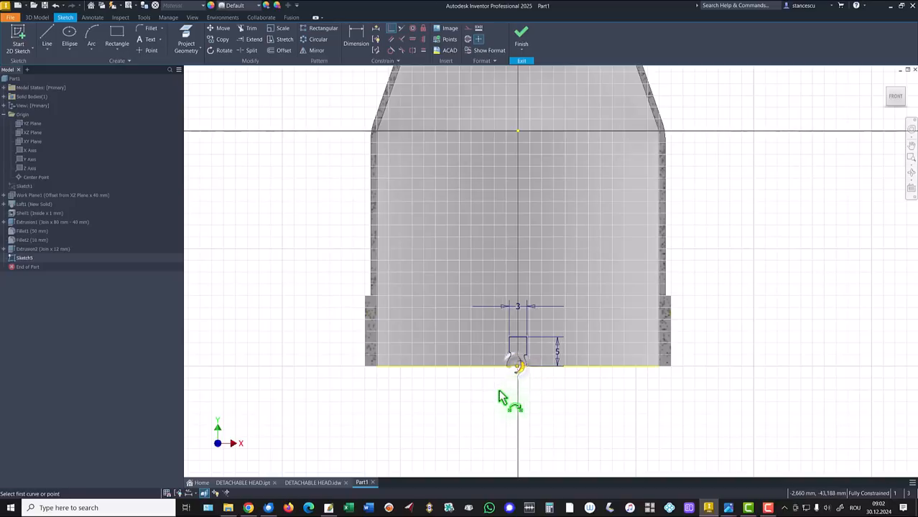
left_click(521, 35)
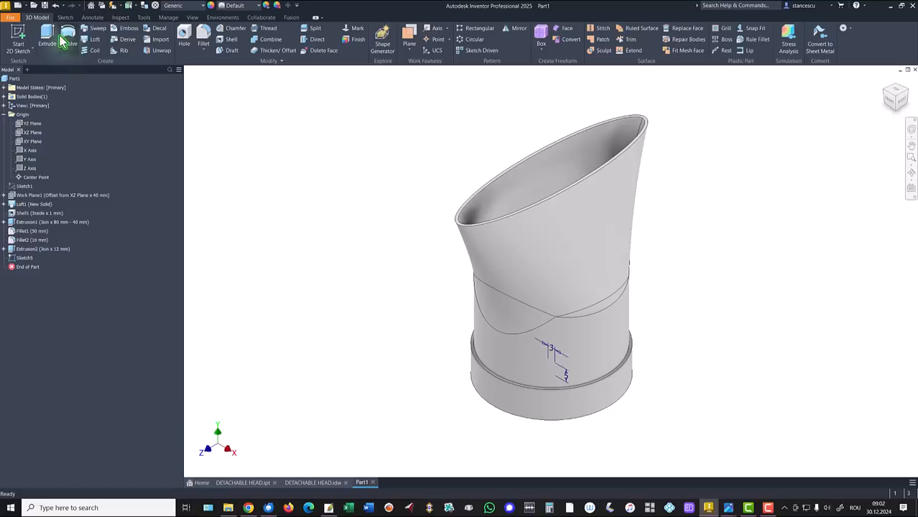
Cut the 3 by 5 mm rectangle through all in the default direction, making a slot on one side of the collar.
left_click(51, 41)
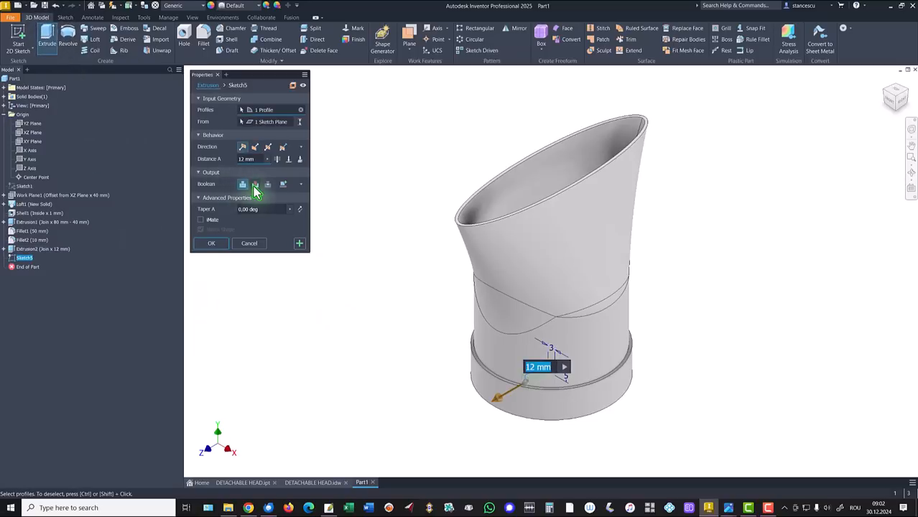
left_click(254, 185)
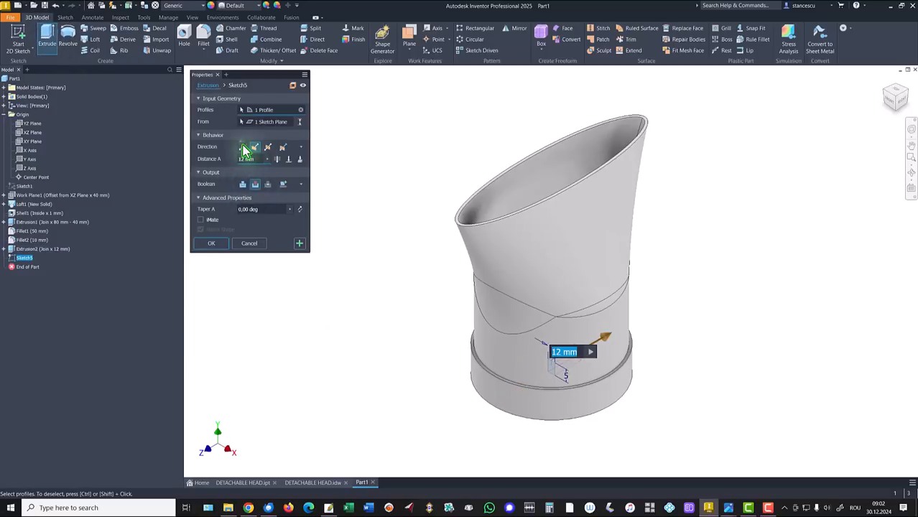
left_click(243, 147)
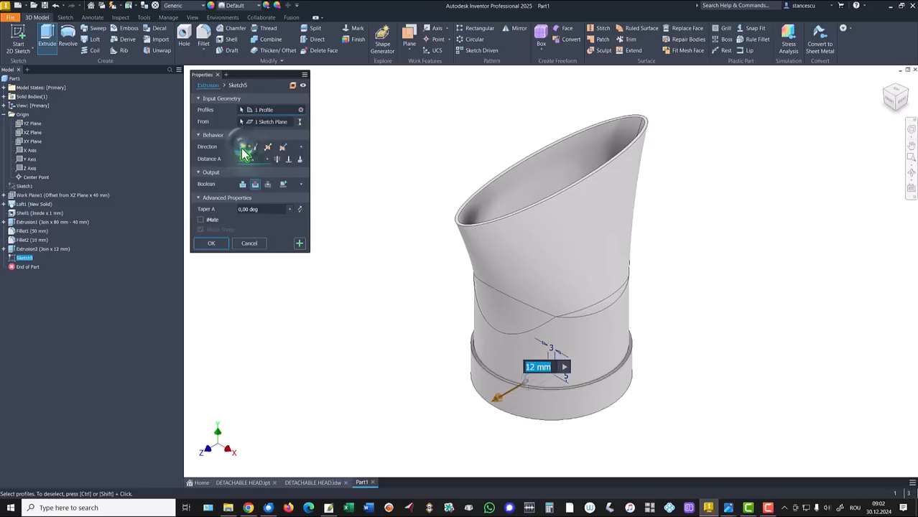
left_click(278, 159)
left_click(212, 243)
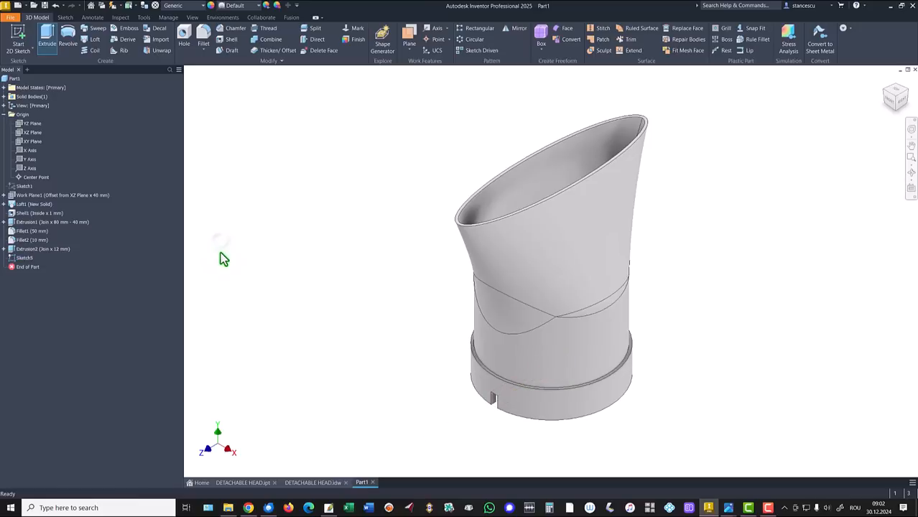
Return to the home view and collapse the Origin folder in the model tree.
key("F6")
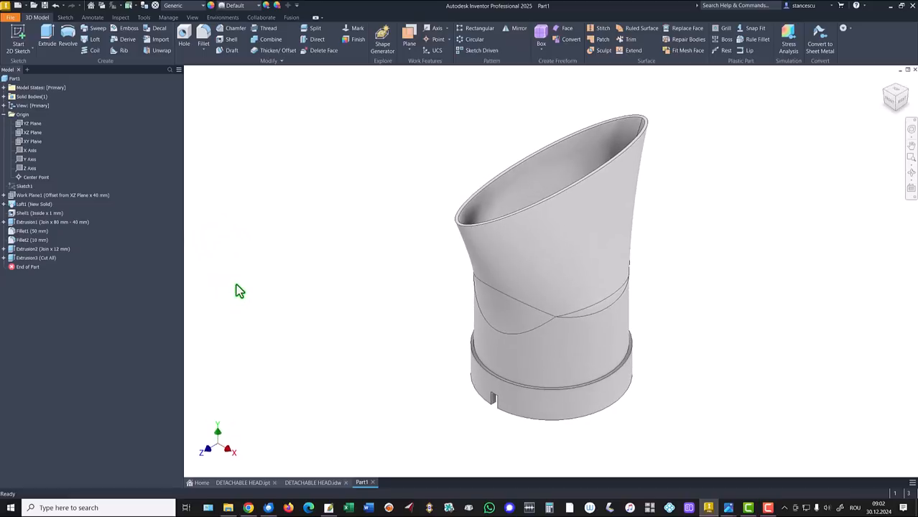
left_click(4, 115)
left_click(293, 155)
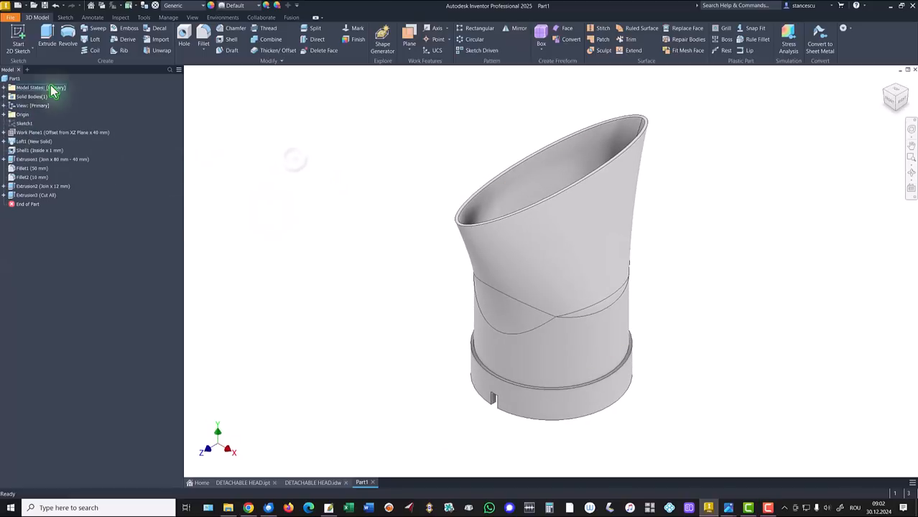
left_click(18, 31)
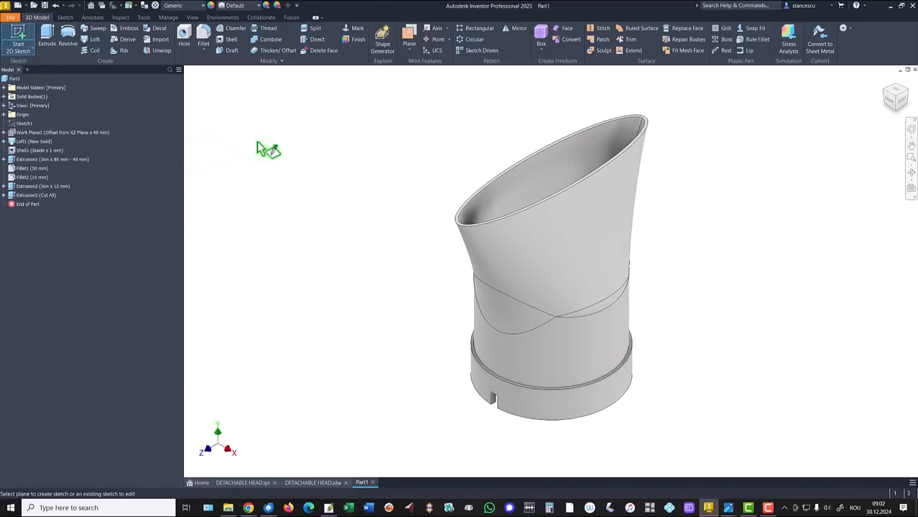
key("Escape")
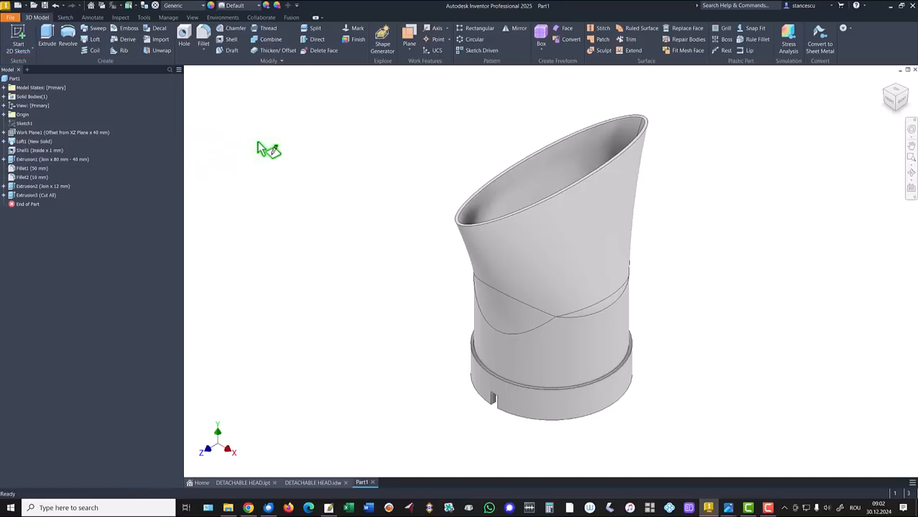
Update the part's physical properties in iProperties, copy the volume value, and close the properties.
left_click(9, 80)
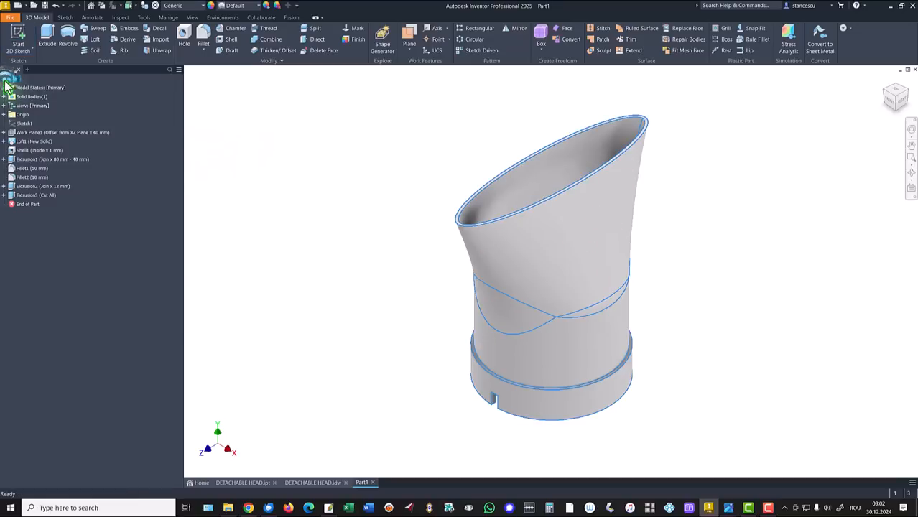
right_click(9, 81)
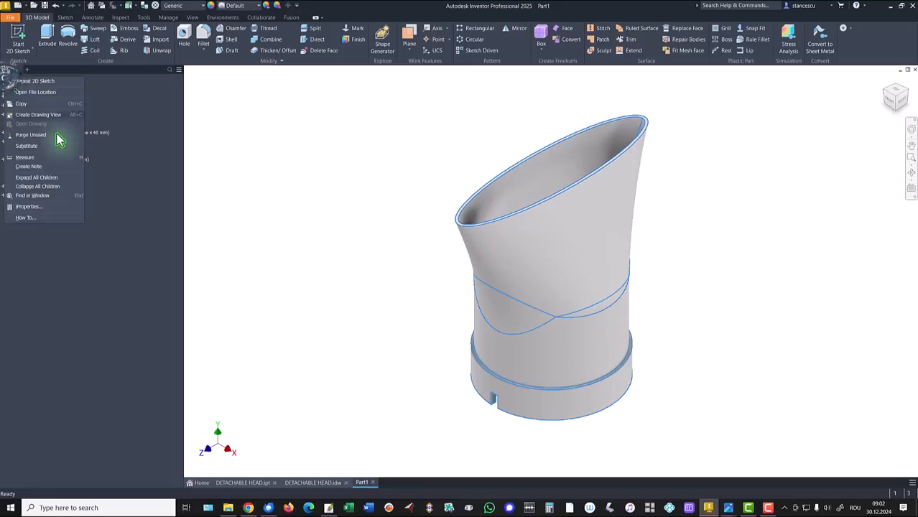
left_click(29, 206)
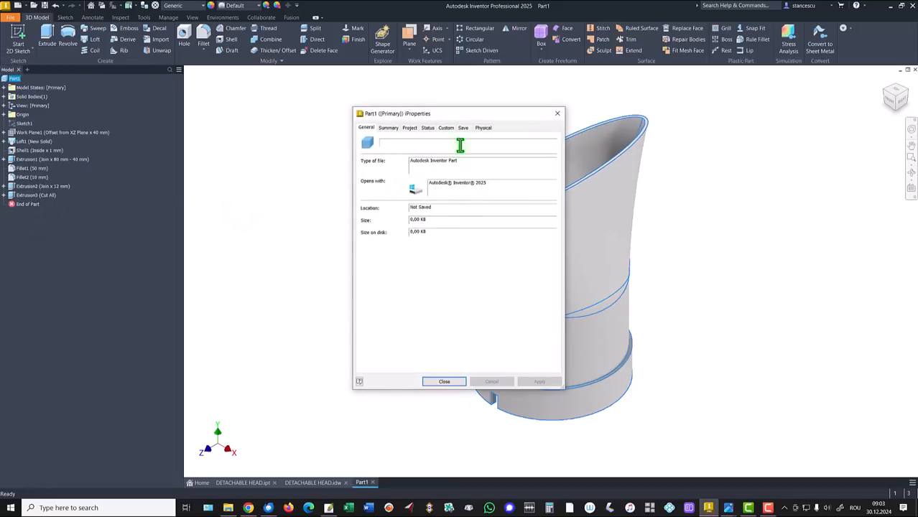
left_click(483, 129)
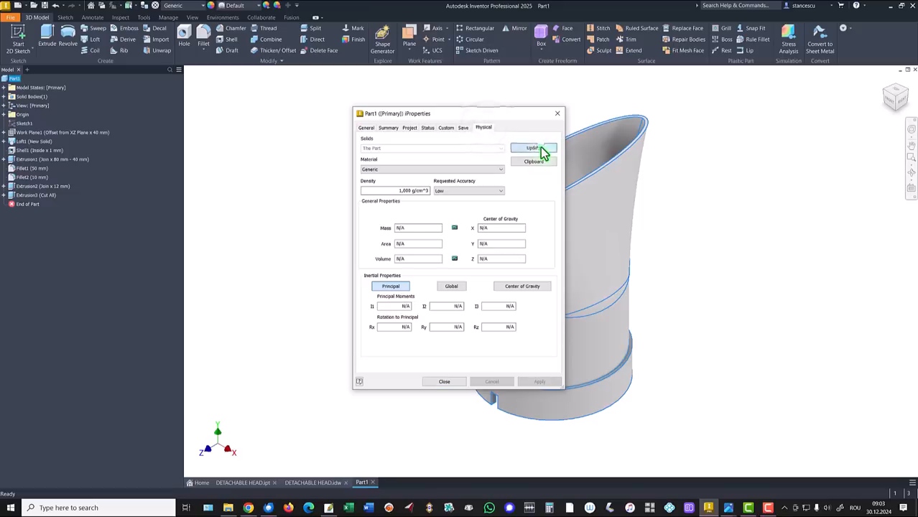
left_click(542, 150)
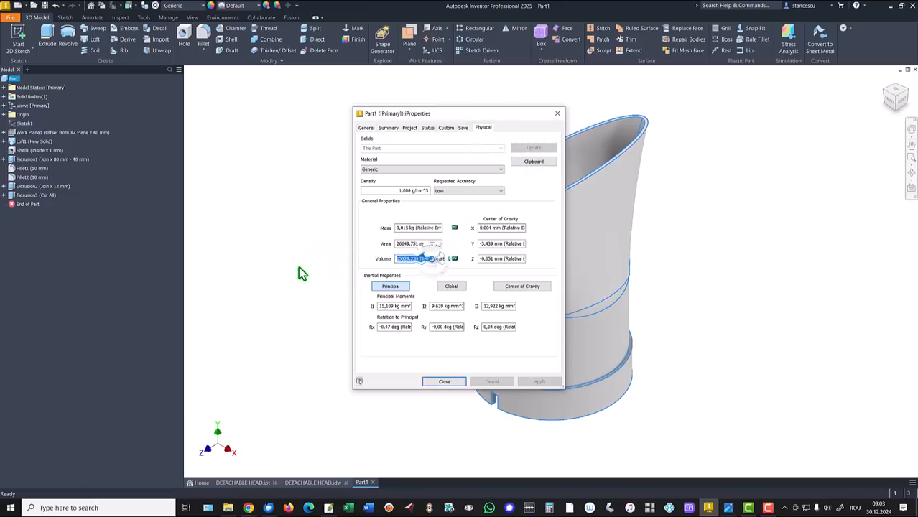
key("ctrl+c")
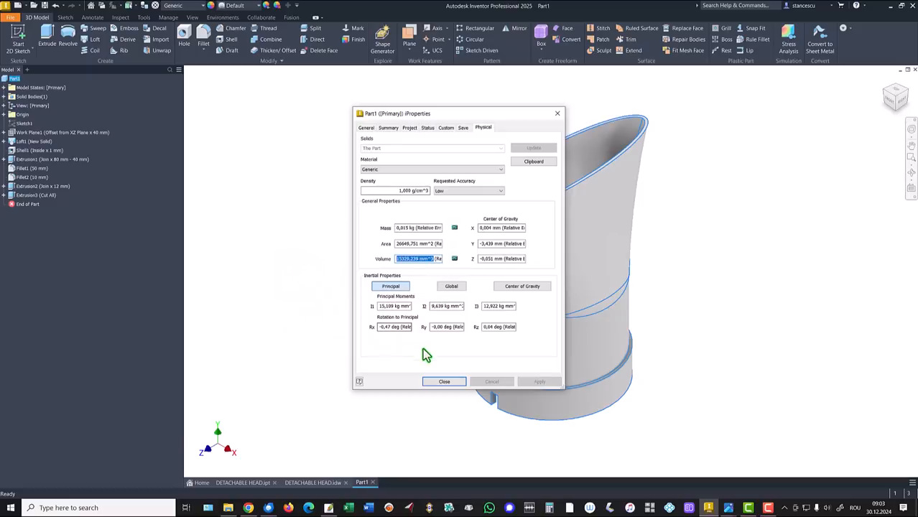
left_click(435, 382)
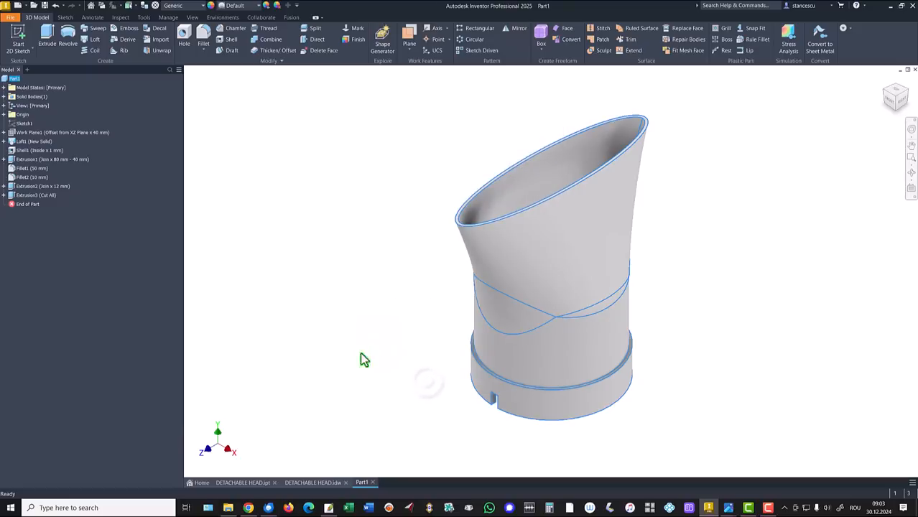
Replace the volume value in the DETACHABLE HEAD.idw text note with the copied 15329,239 mm^3.
left_click(317, 484)
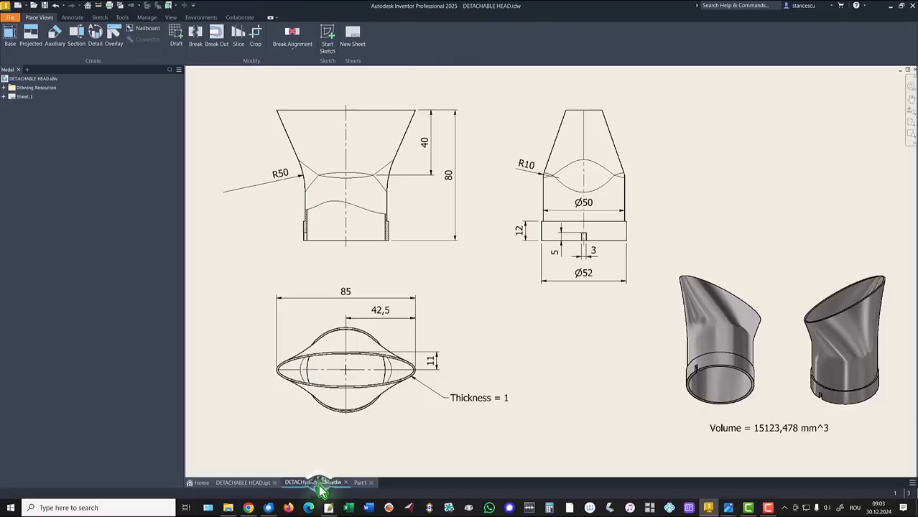
double_click(788, 429)
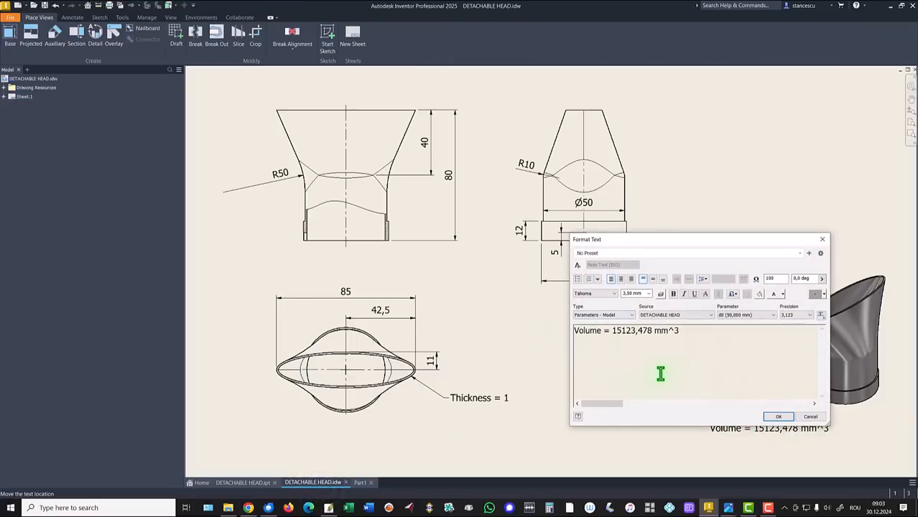
key("Return")
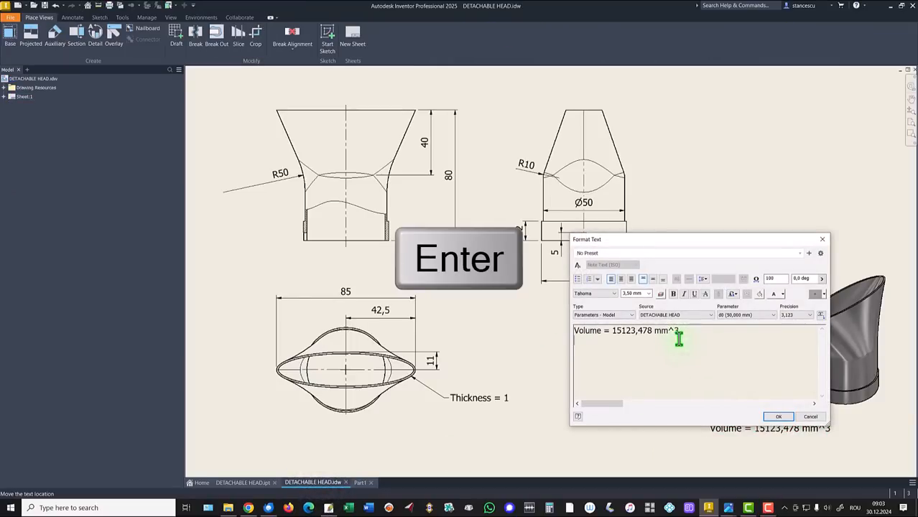
key("ctrl+v")
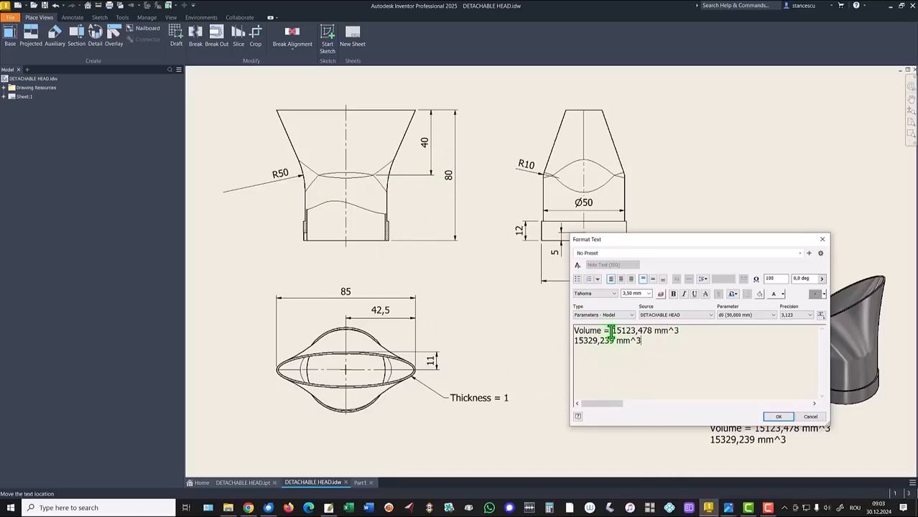
left_click_drag(612, 331, 680, 331)
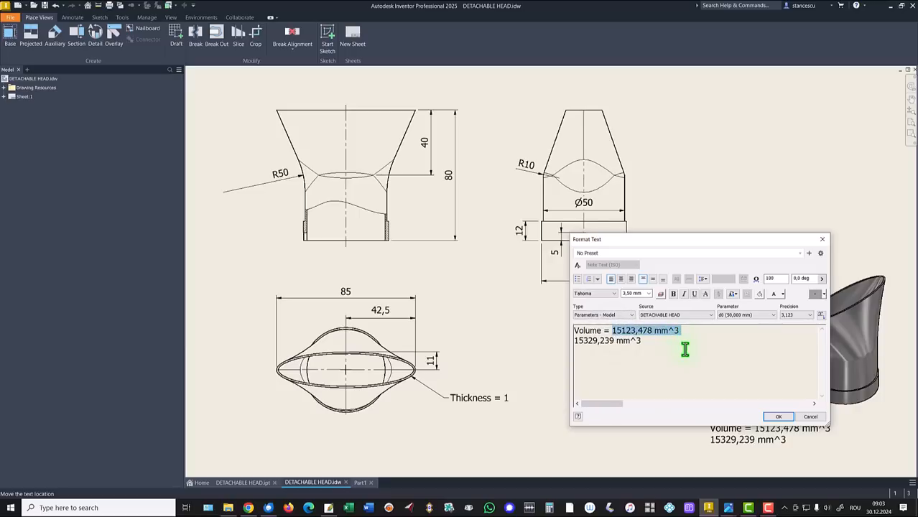
key("Delete")
key("Delete")
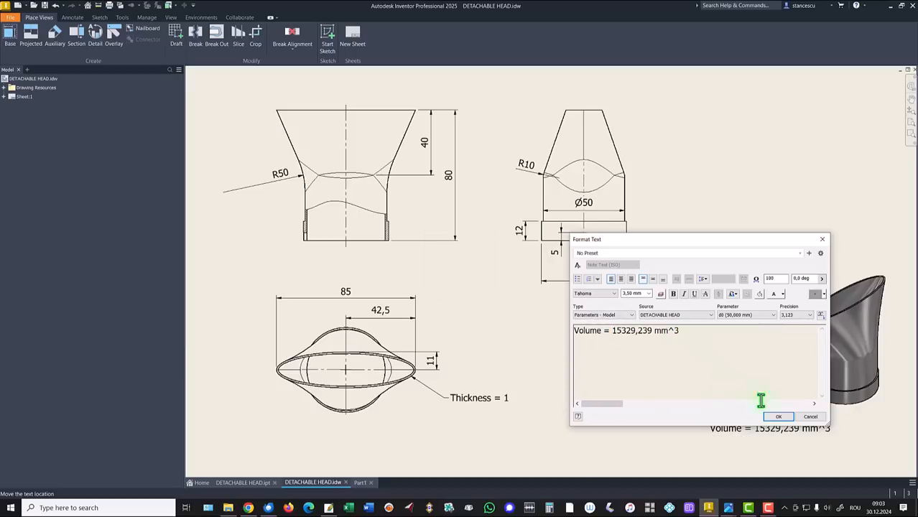
left_click(783, 416)
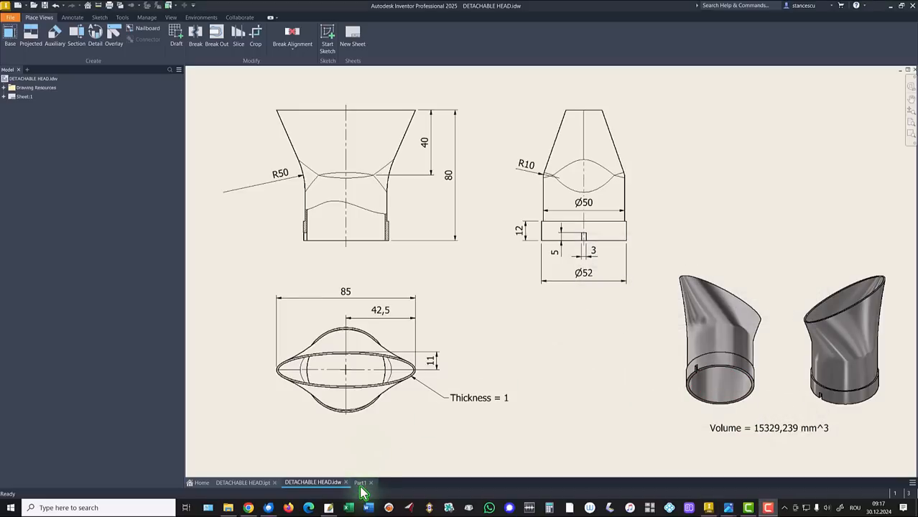
Return to Part1 and assign it the Stainless Steel material.
left_click(360, 484)
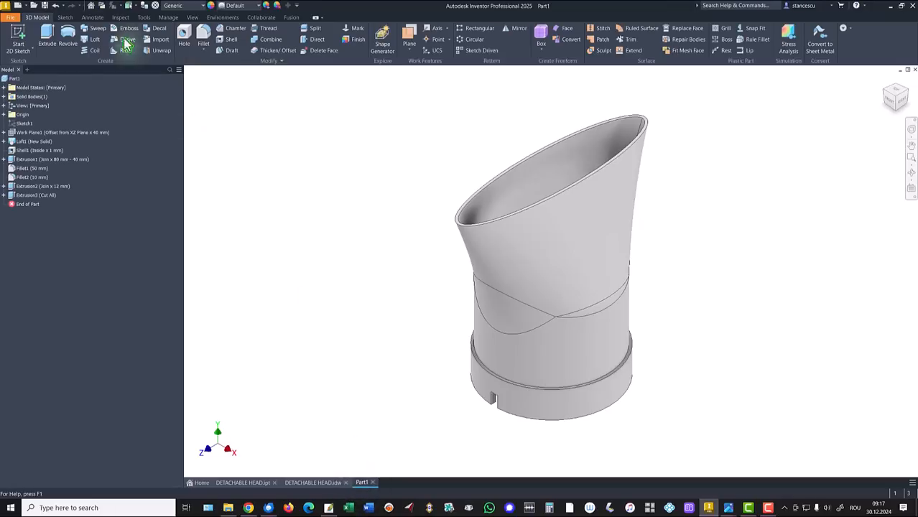
left_click(173, 5)
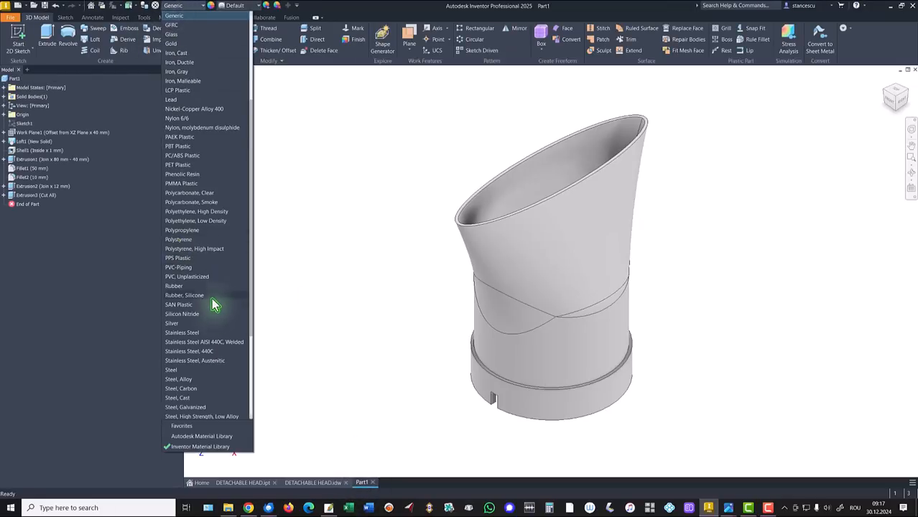
left_click(183, 333)
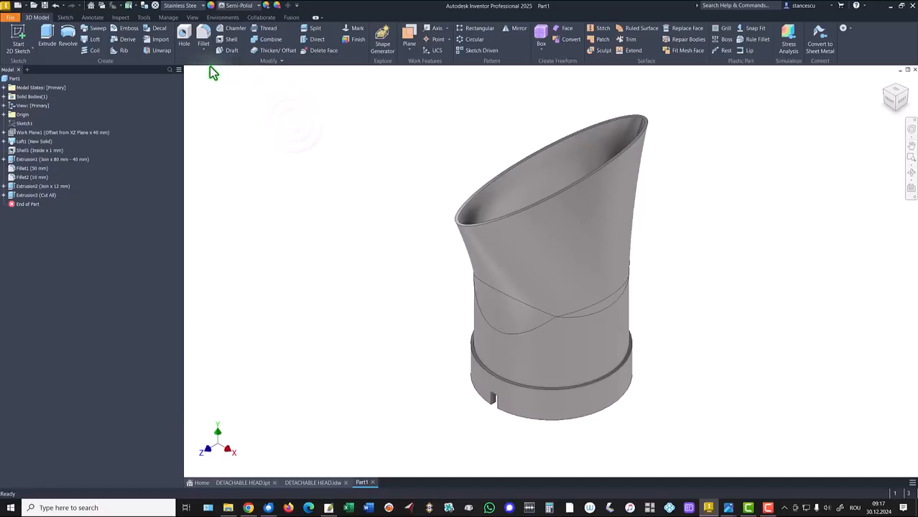
Display the part in the Shaded visual style and set the lighting to Default Lights.
left_click(193, 18)
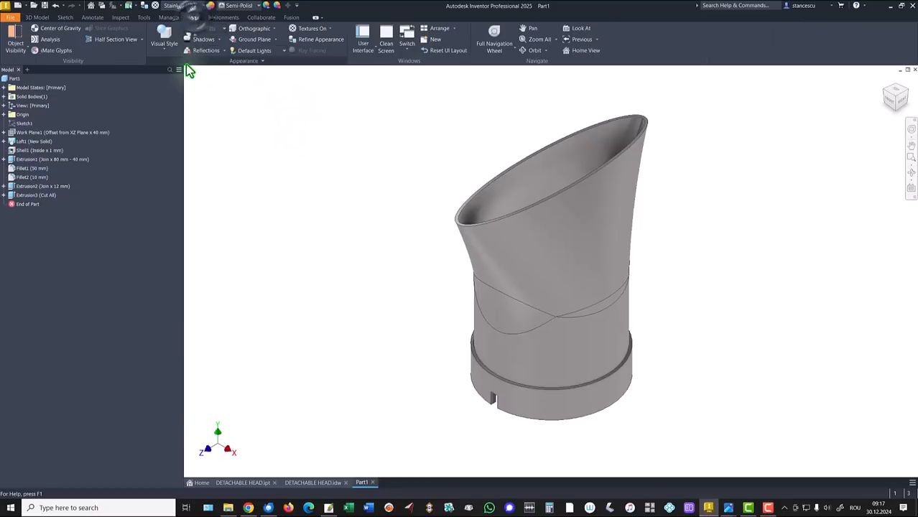
left_click(163, 37)
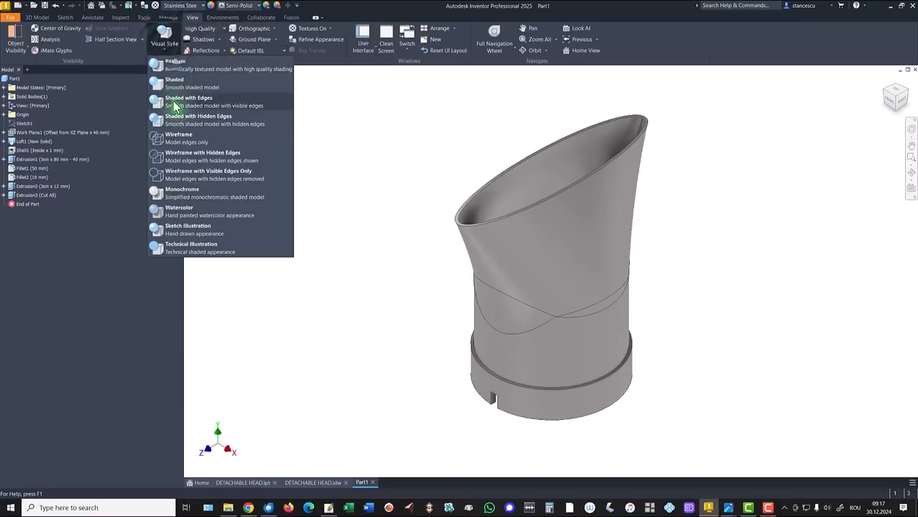
left_click(178, 86)
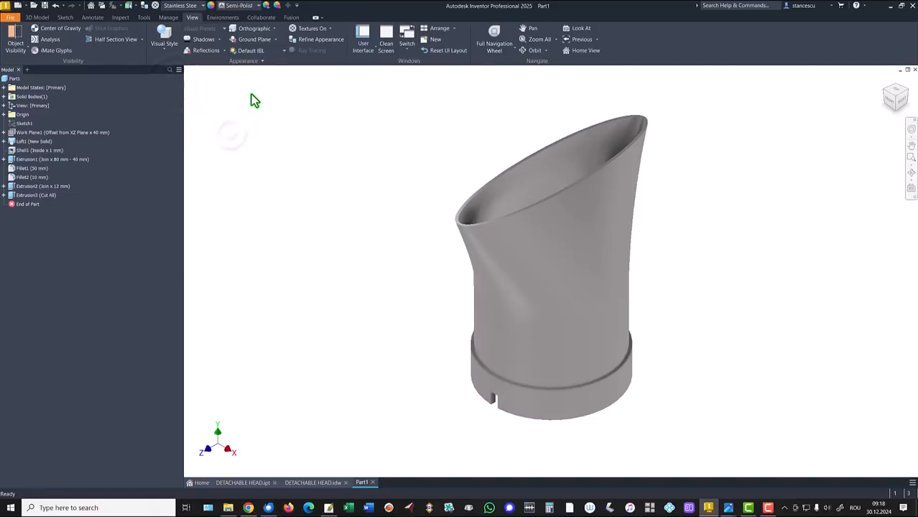
left_click(253, 51)
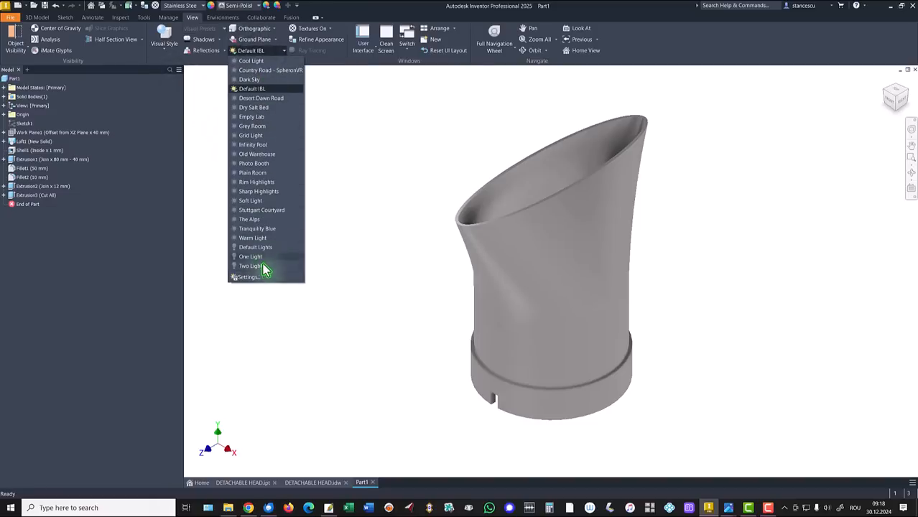
left_click(263, 248)
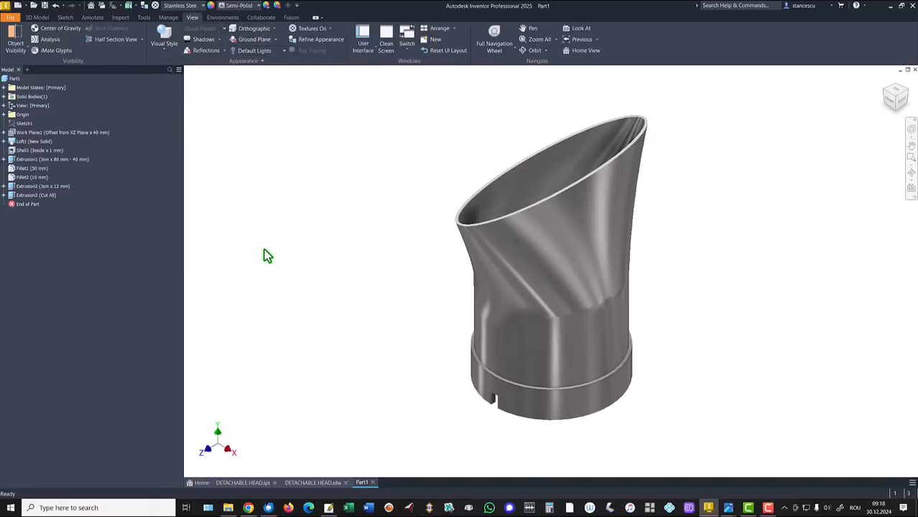